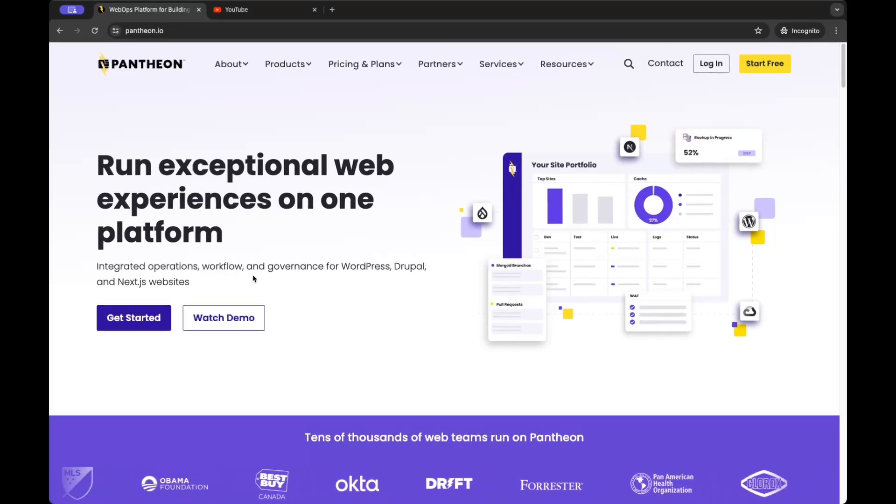
# Step: Start Pantheon sign-up and sign in with the Google account
pyautogui.click(136, 319)
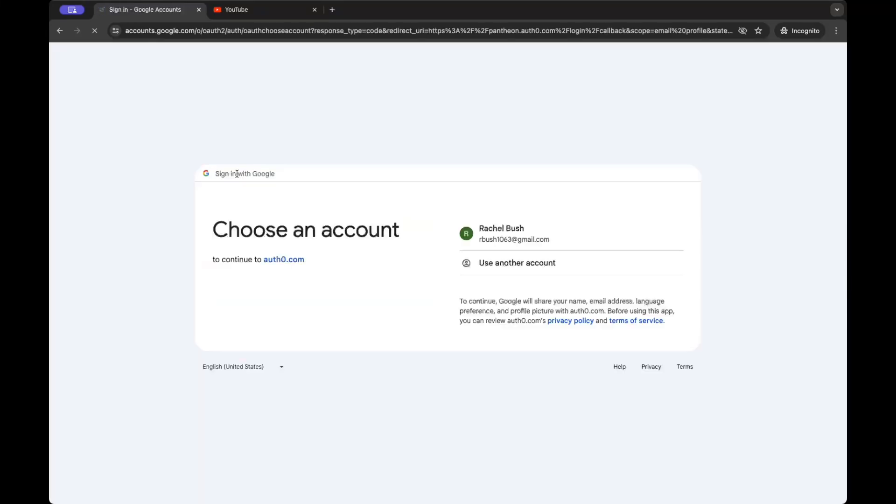
pyautogui.click(532, 233)
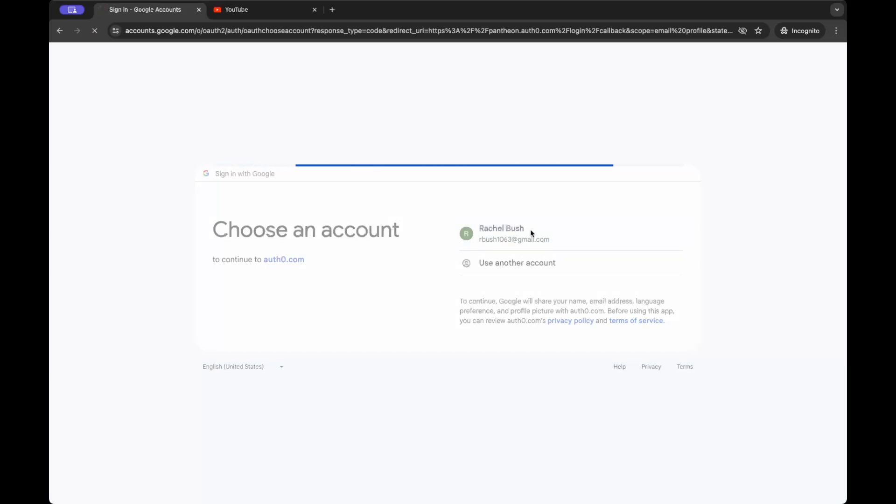
pyautogui.click(532, 325)
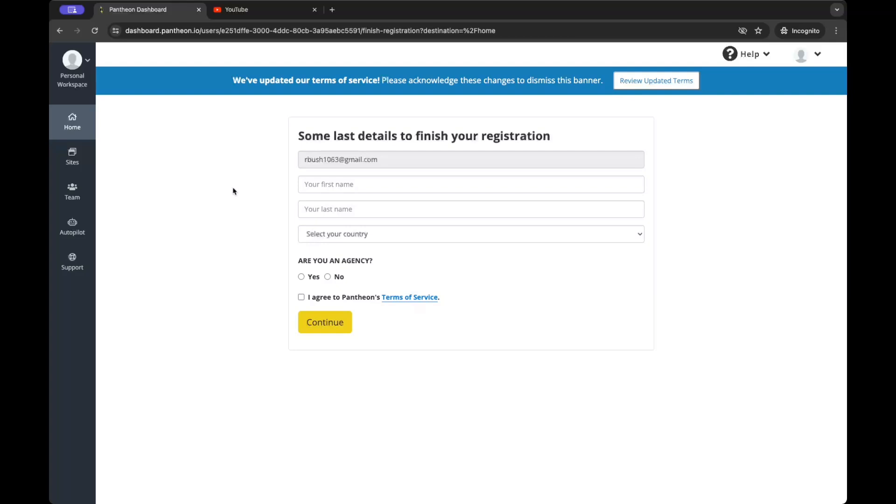
# Step: Enter the user's first and last name in the registration form
pyautogui.click(316, 185)
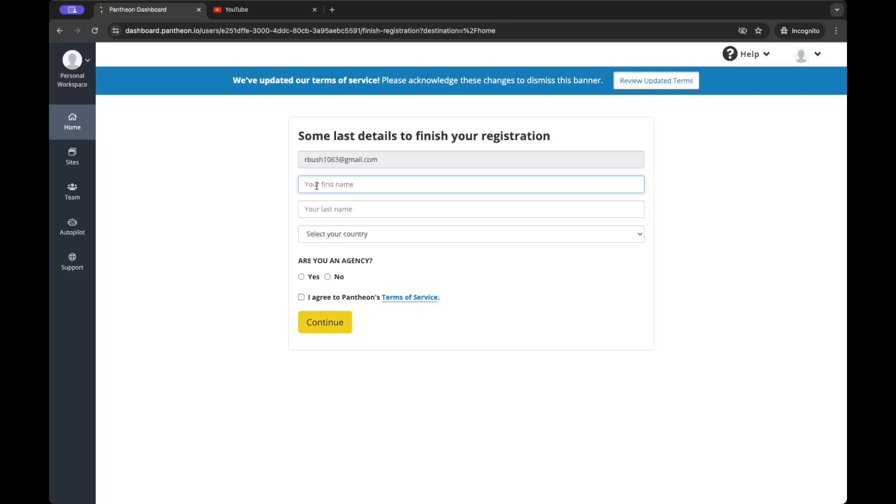
pyautogui.write('HowTo')
pyautogui.click(316, 207)
pyautogui.write('Tutorial')
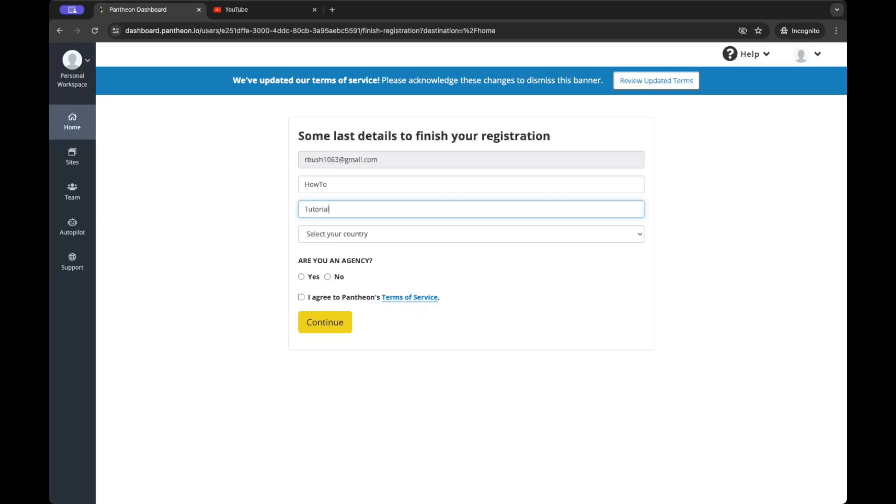
pyautogui.press('Tab')
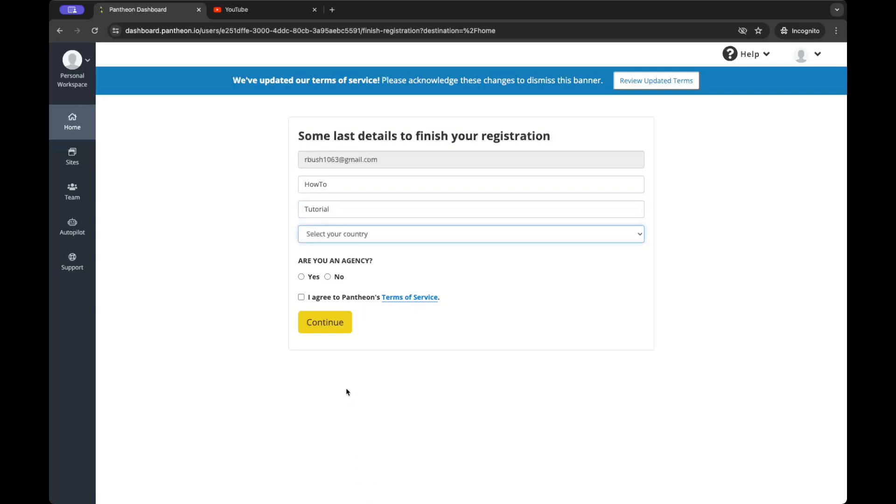
# Step: Choose United States and DC, answer No for agency, accept the terms, and submit
pyautogui.click(349, 359)
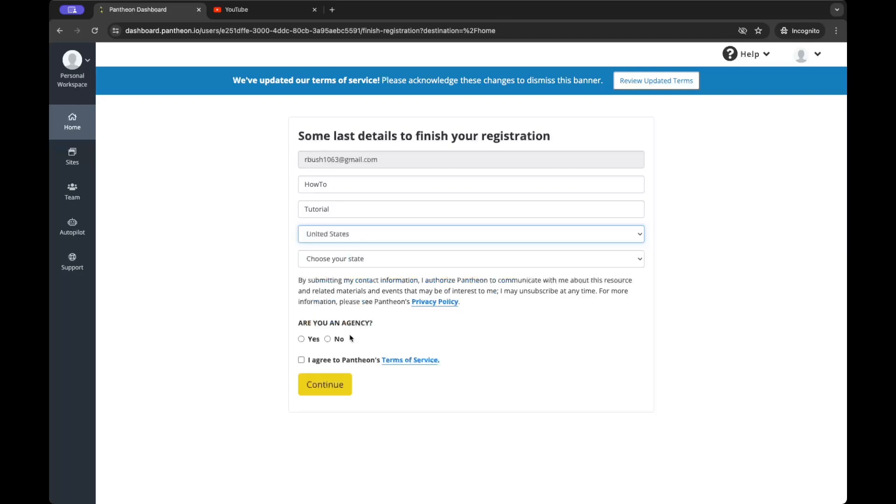
pyautogui.click(357, 259)
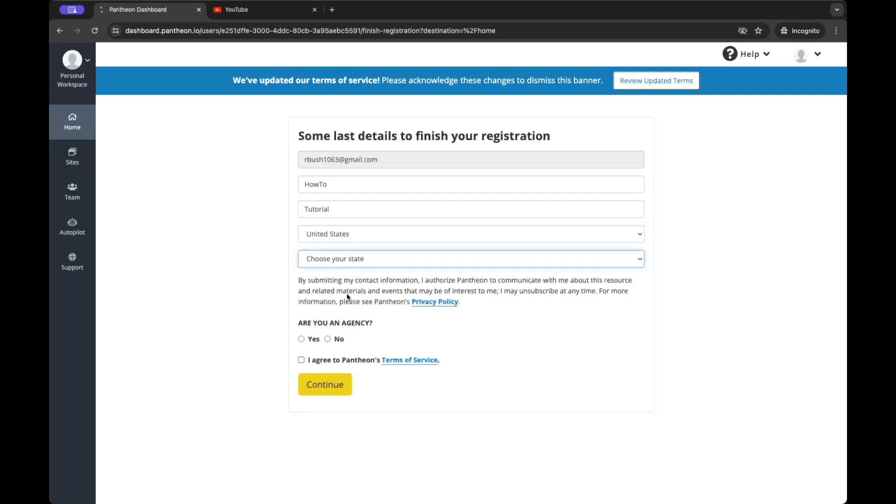
pyautogui.click(328, 396)
pyautogui.click(328, 339)
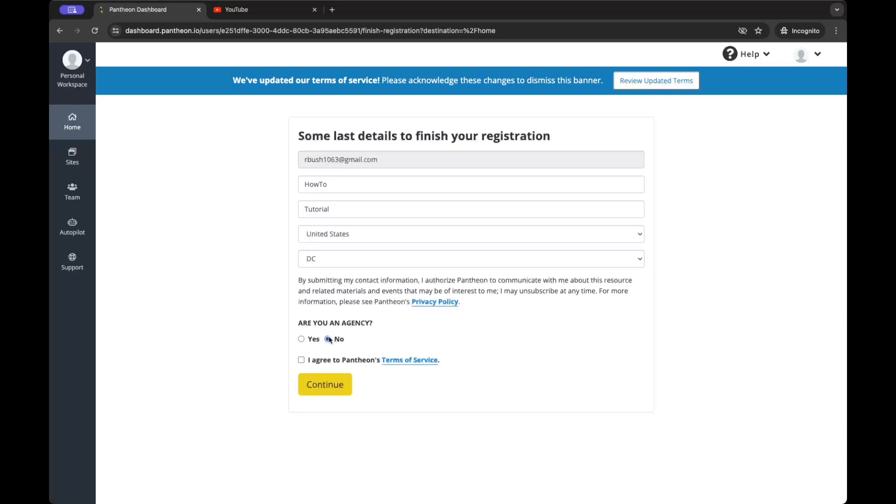
pyautogui.click(316, 360)
pyautogui.click(322, 380)
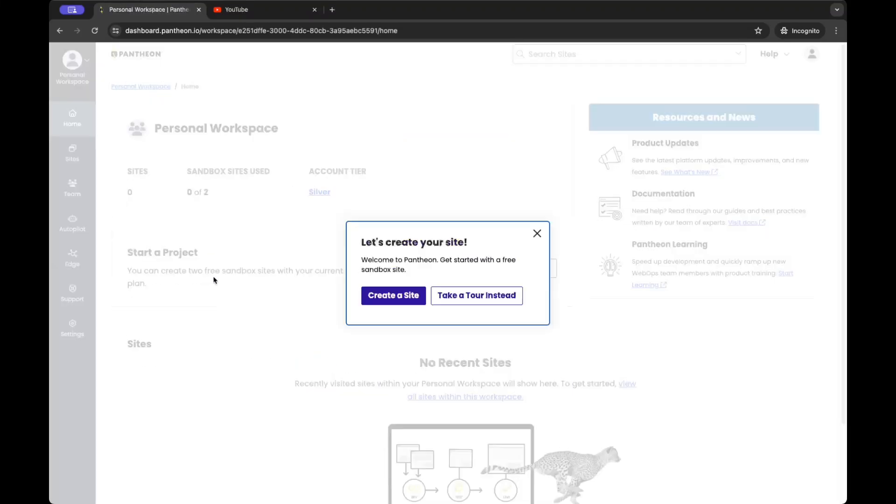
# Step: Dismiss the welcome prompt and create a new WordPress site
pyautogui.click(536, 234)
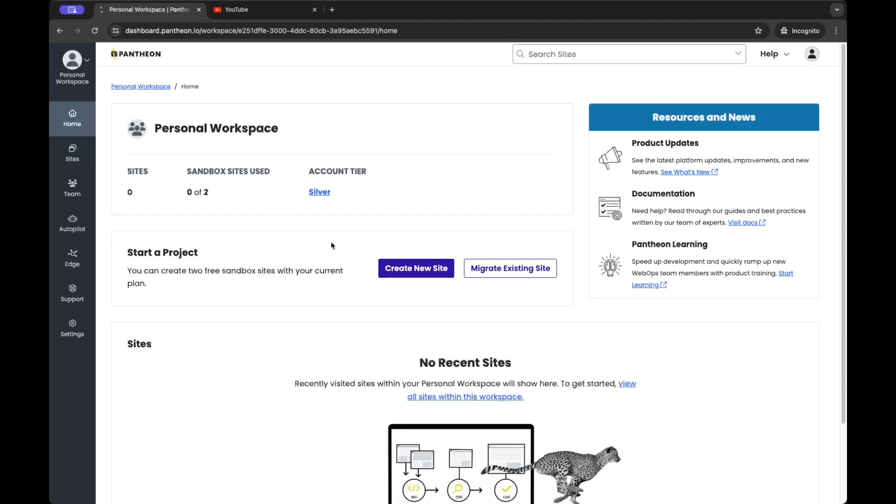
pyautogui.click(399, 267)
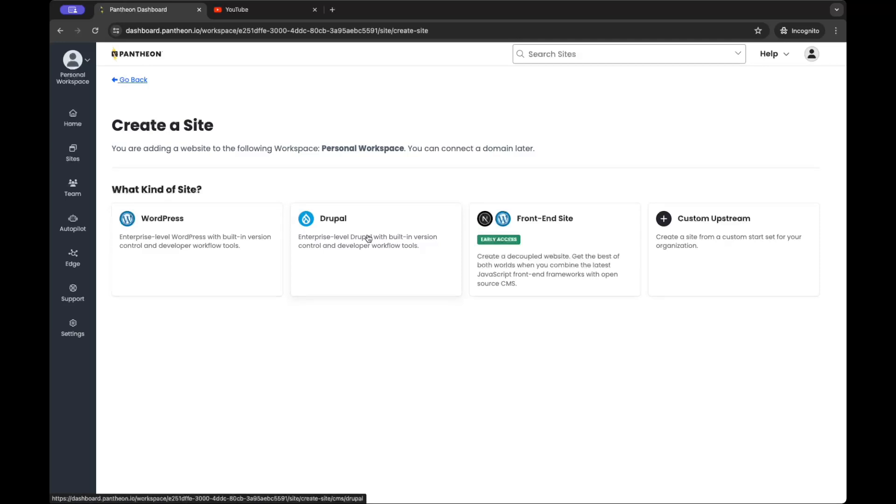
pyautogui.click(185, 232)
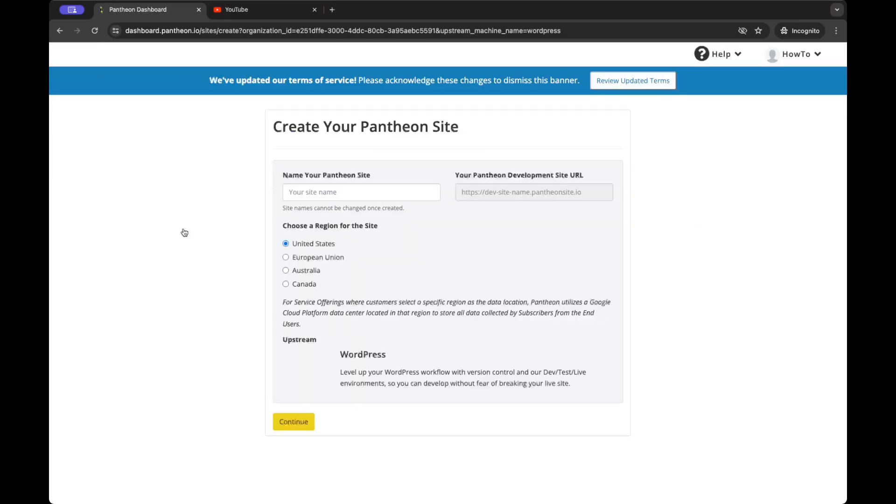
# Step: Name the site howtotutorial23 after 'howtotutorial' is taken, and submit it for deployment
pyautogui.click(319, 190)
pyautogui.write('h')
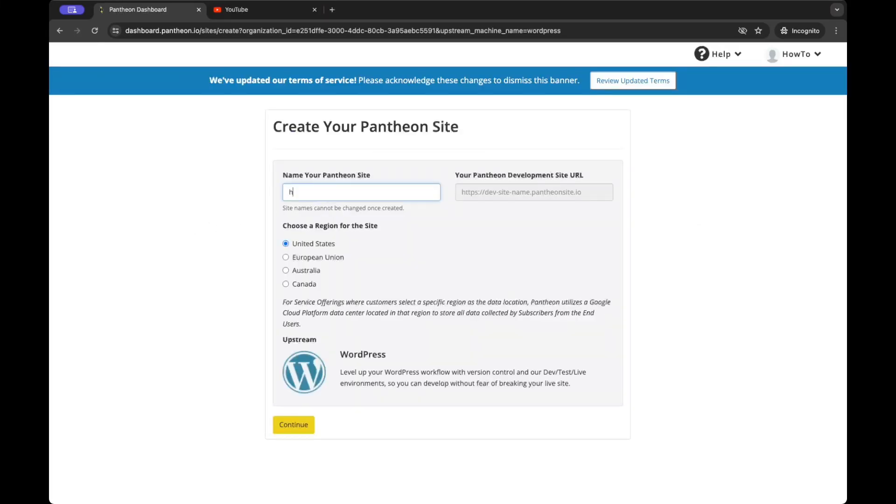
pyautogui.write('owtotutorial')
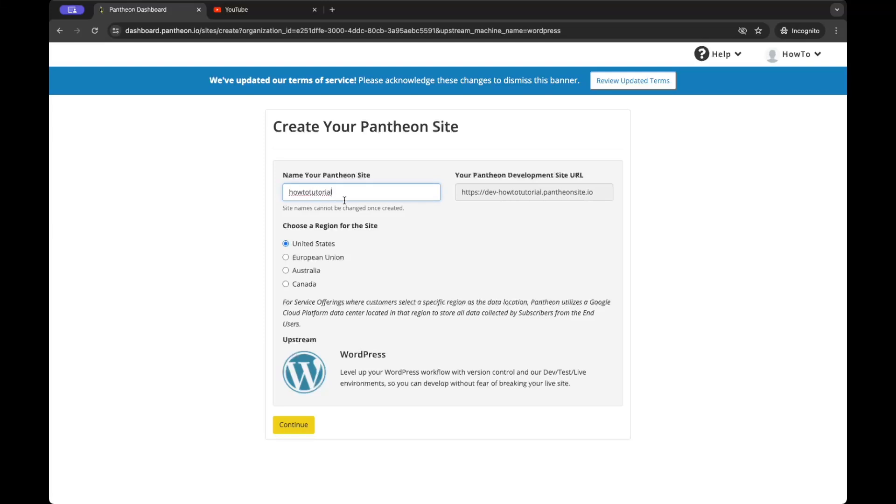
pyautogui.click(234, 255)
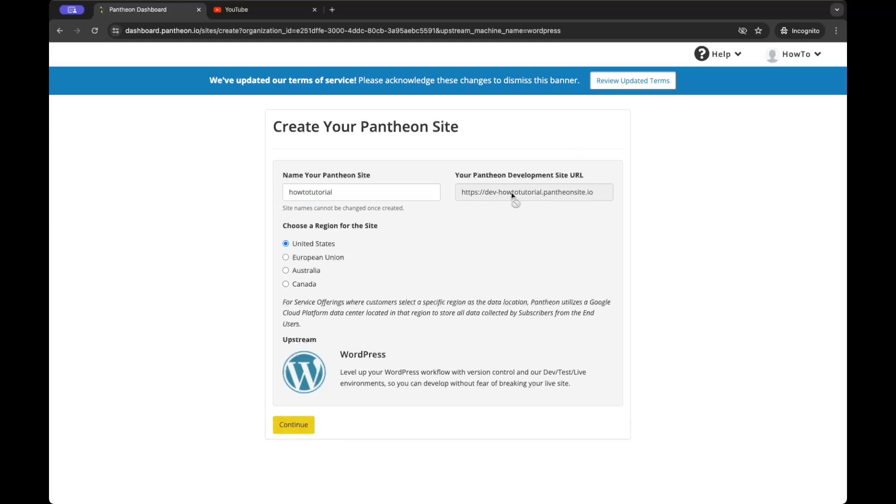
pyautogui.click(287, 429)
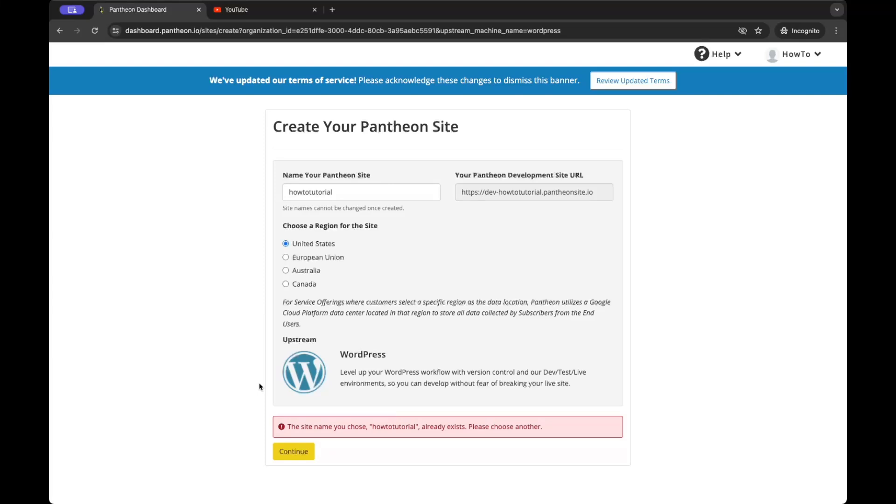
pyautogui.click(337, 192)
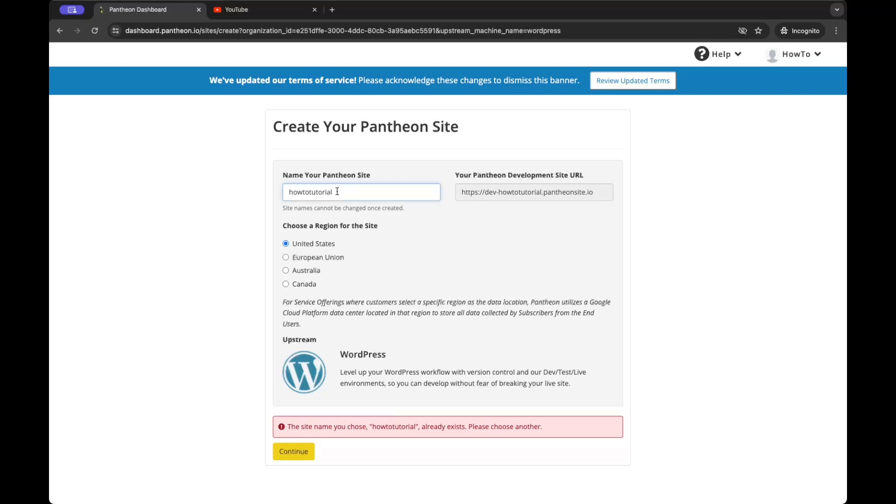
pyautogui.write('23')
pyautogui.click(281, 450)
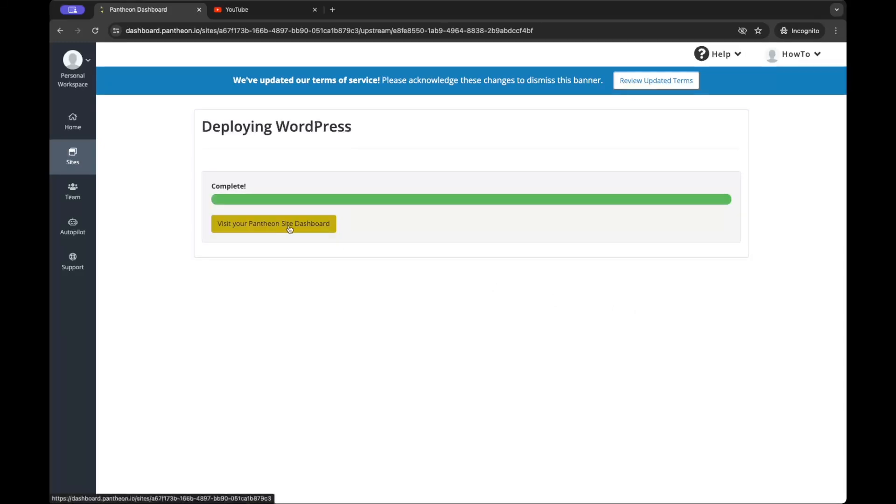
# Step: Open the howtotutorial23 dashboard and launch Site Admin for the Dev environment
pyautogui.click(257, 227)
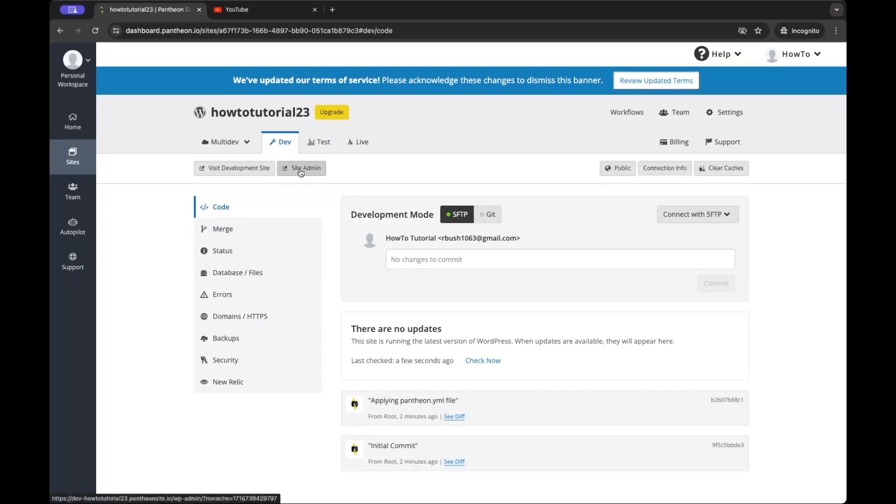
pyautogui.click(301, 172)
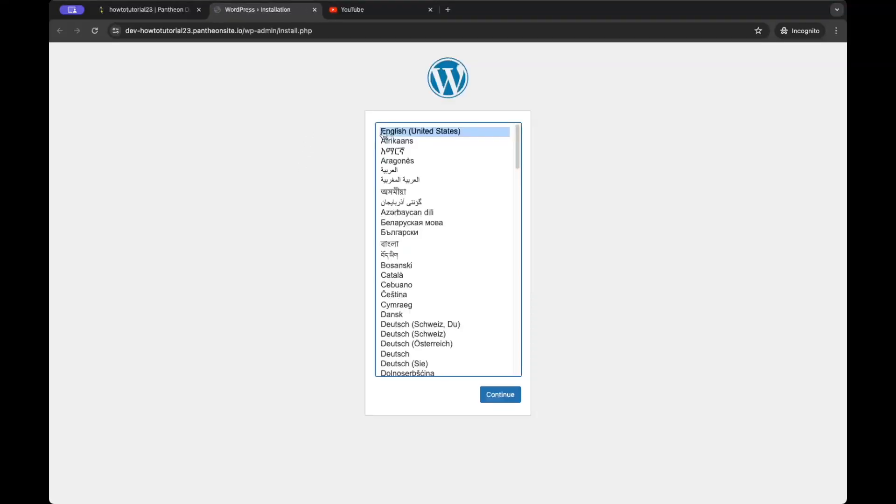
# Step: Continue in English (United States) and set the Site Title to 'How to Tutorial'
pyautogui.click(504, 397)
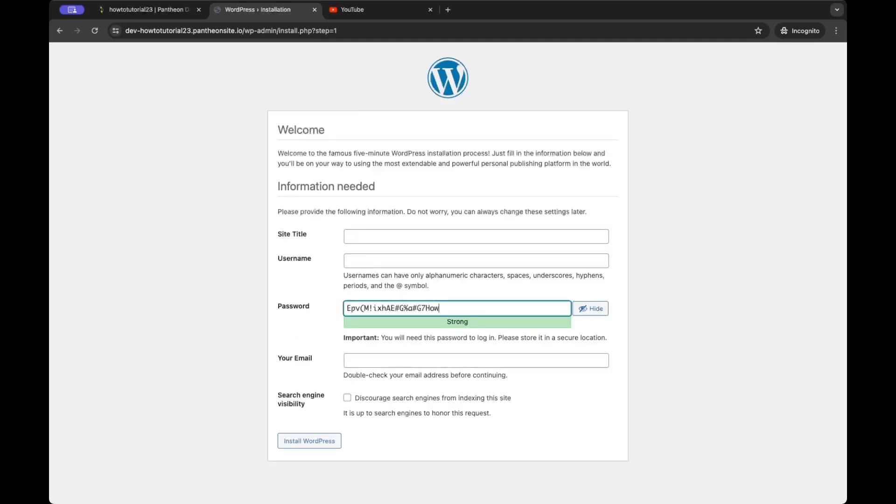
pyautogui.write('to Tutorial')
pyautogui.moveTo(516, 307); pyautogui.dragTo(428, 308)
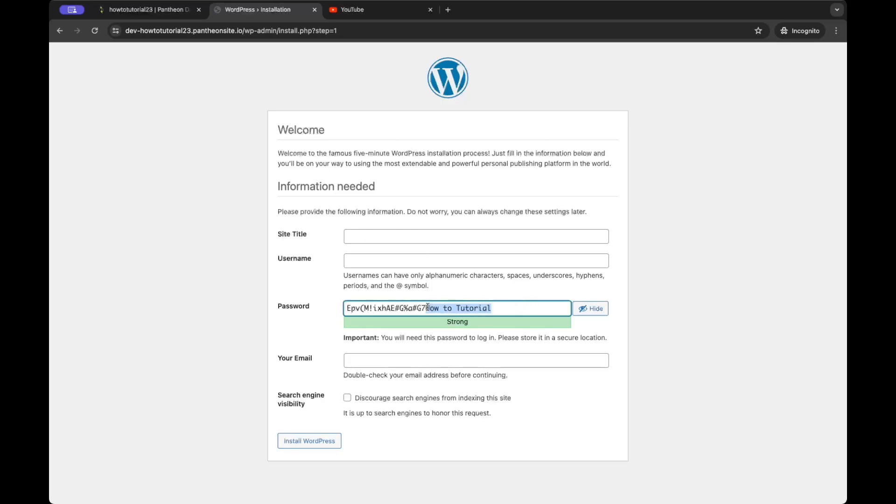
pyautogui.hotkey('ctrl', 'x')
pyautogui.click(376, 236)
pyautogui.hotkey('ctrl', 'v')
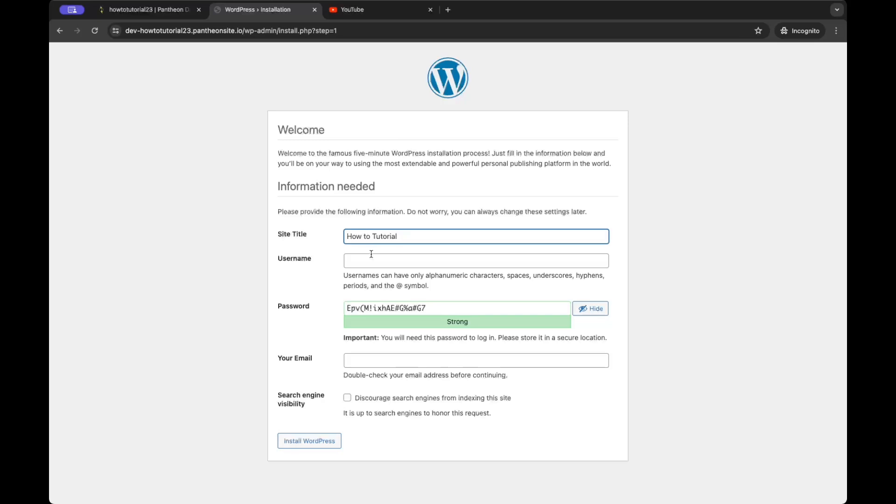
pyautogui.click(393, 324)
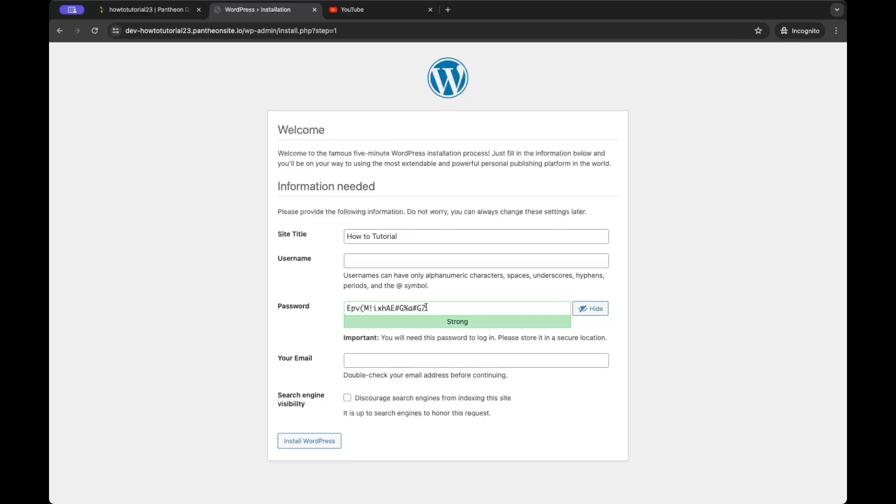
# Step: Keep the generated password and set the username to howtotutorial
pyautogui.tripleClick(449, 313)
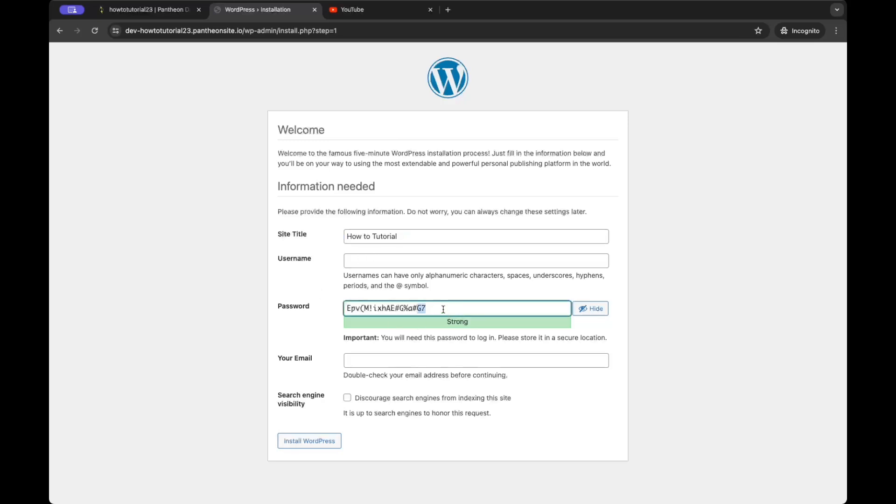
pyautogui.click(299, 295)
pyautogui.click(362, 260)
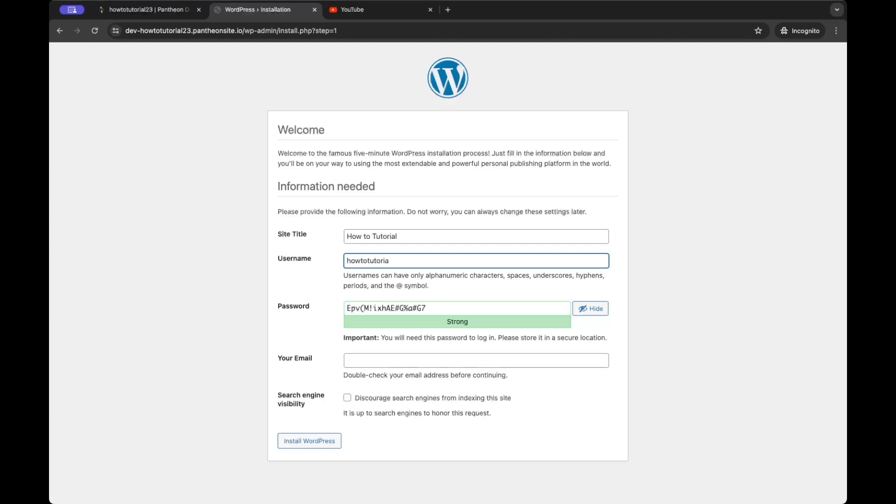
pyautogui.doubleClick(391, 260)
pyautogui.write('howtotutorial')
# Step: Enter the admin email address, allow search engine indexing, and install WordPress
pyautogui.click(366, 357)
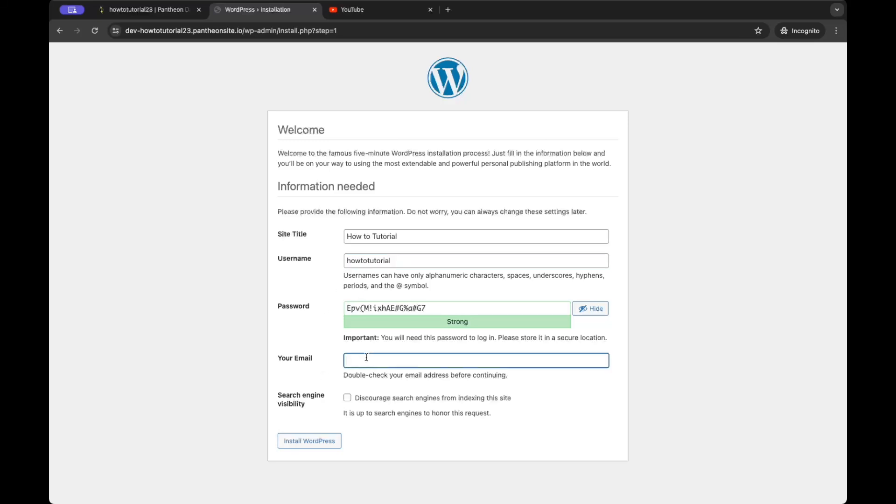
pyautogui.click(347, 400)
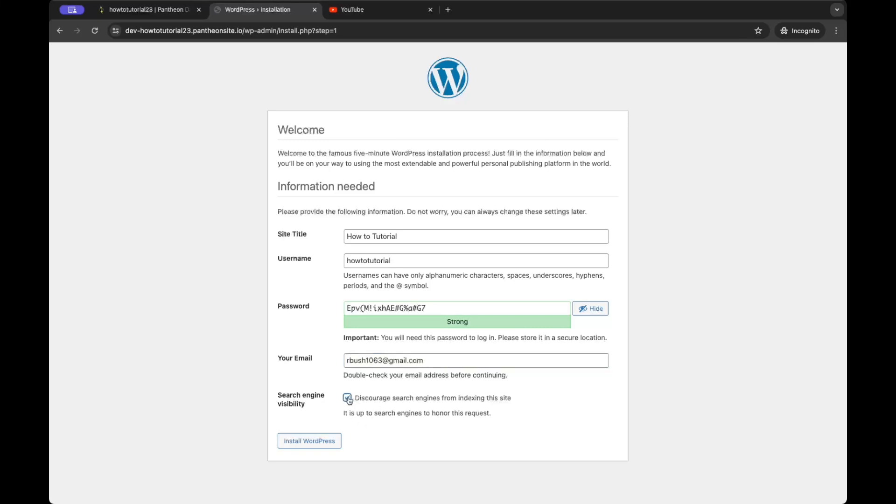
pyautogui.click(348, 398)
pyautogui.click(320, 435)
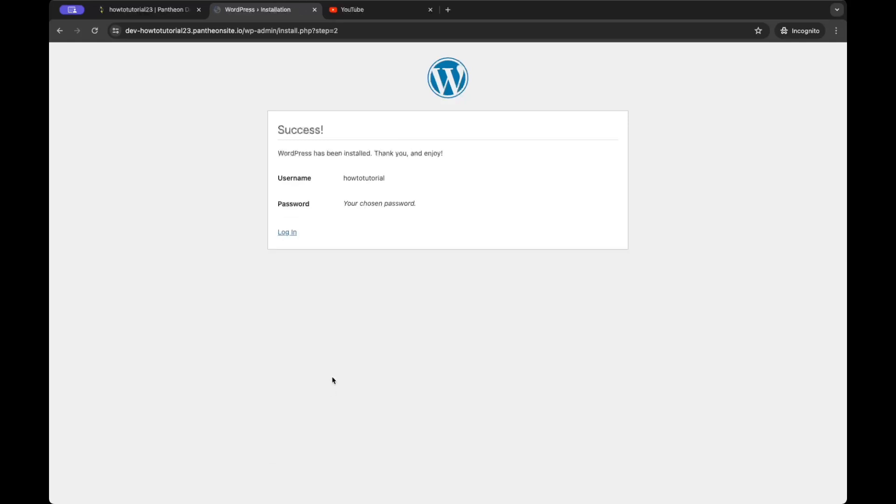
# Step: Log in as howtotutorial with the saved password
pyautogui.click(290, 232)
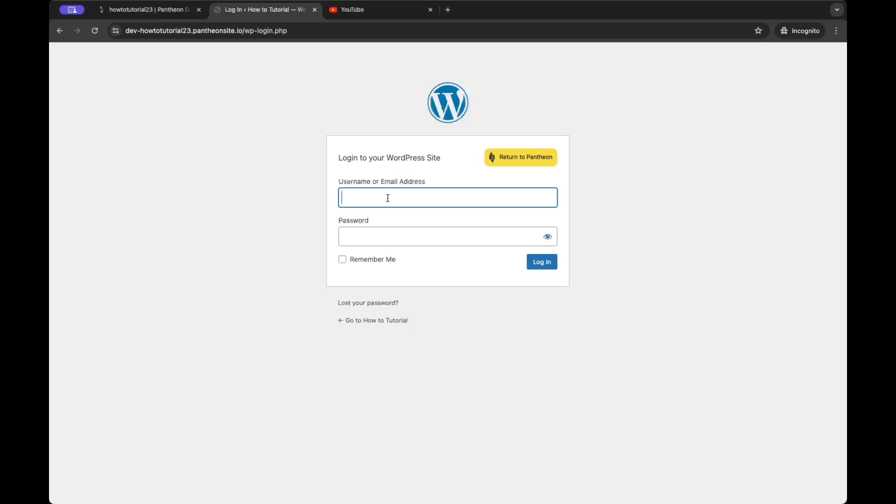
pyautogui.write('howtotutorial')
pyautogui.click(430, 234)
pyautogui.press('super+v')
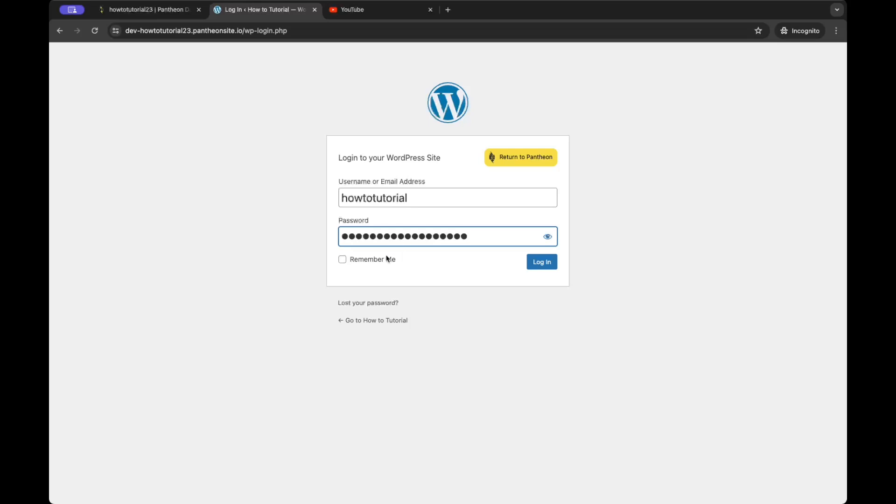
pyautogui.click(549, 264)
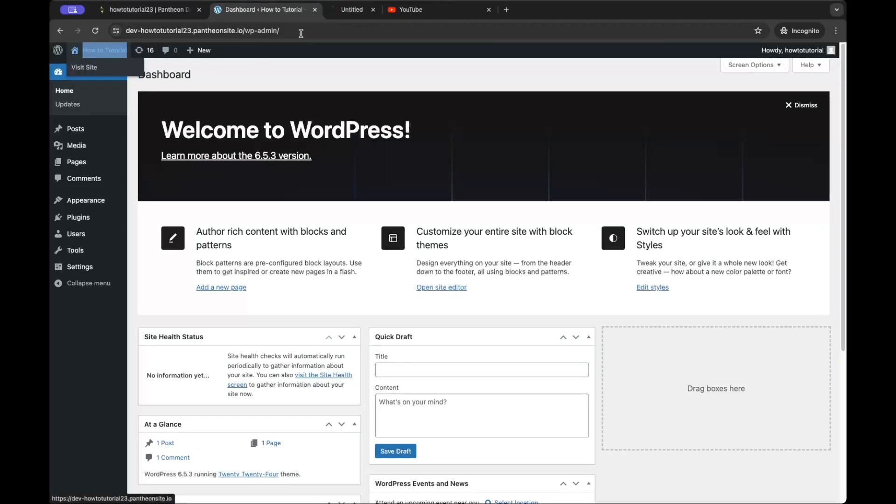
# Step: Preview the How to Tutorial homepage in a new tab, then return to the Dashboard
pyautogui.click(125, 56)
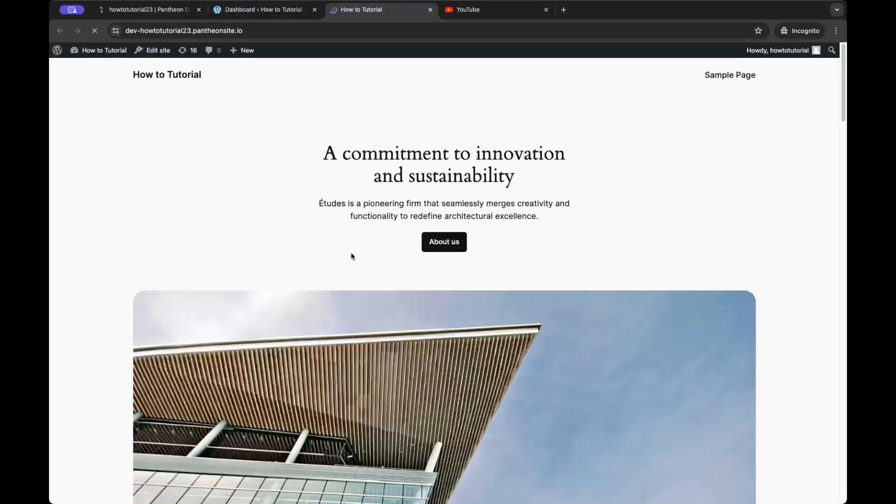
pyautogui.scroll(-15, 352, 254)
pyautogui.scroll(15, 286, 251)
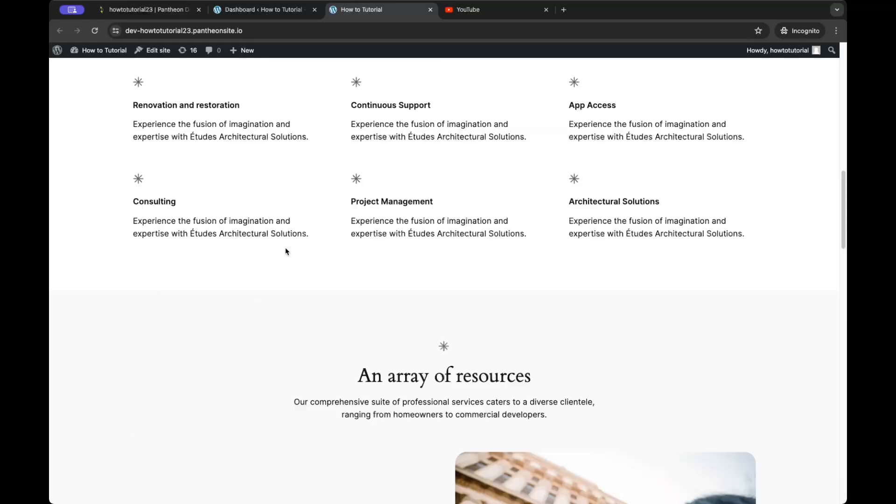
pyautogui.click(259, 13)
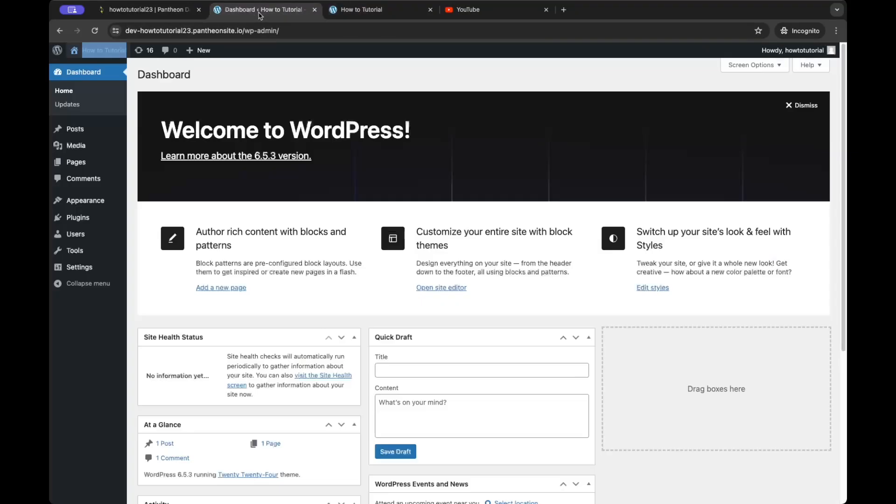
pyautogui.click(327, 13)
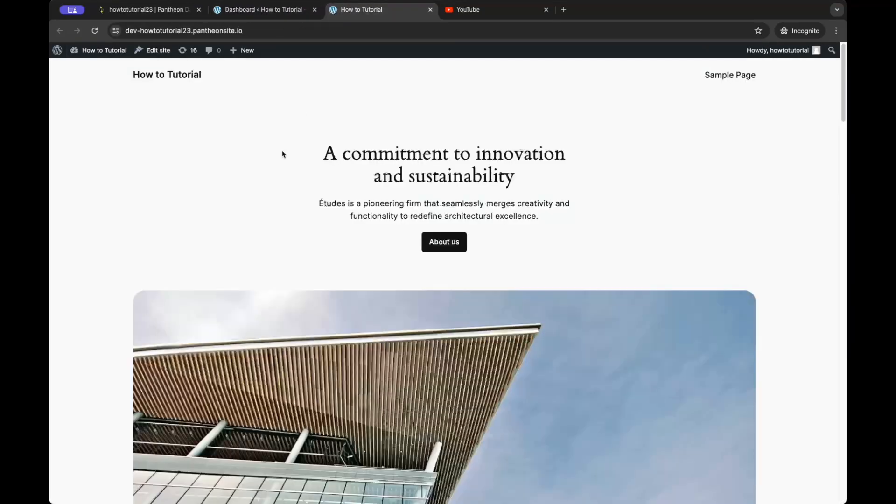
pyautogui.scroll(-15, 279, 196)
pyautogui.scroll(15, 280, 196)
pyautogui.click(258, 14)
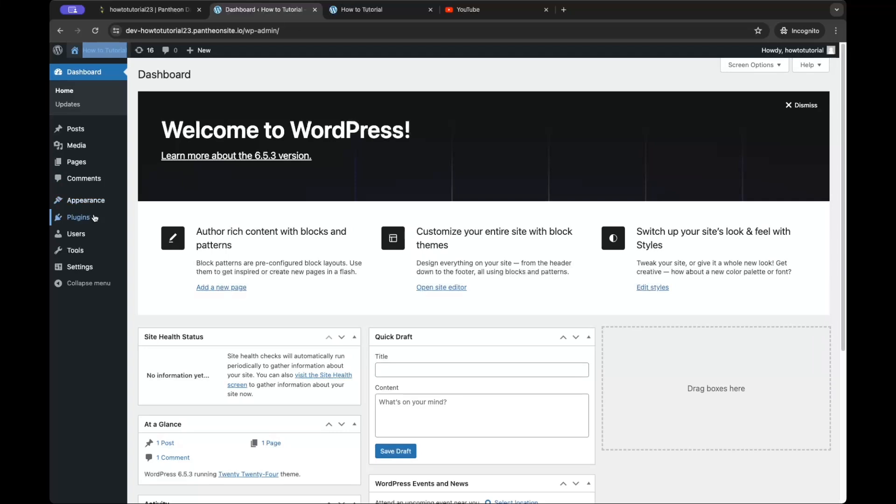
# Step: Install and activate the Astra theme, then reload the homepage to check it
pyautogui.moveTo(95, 206)
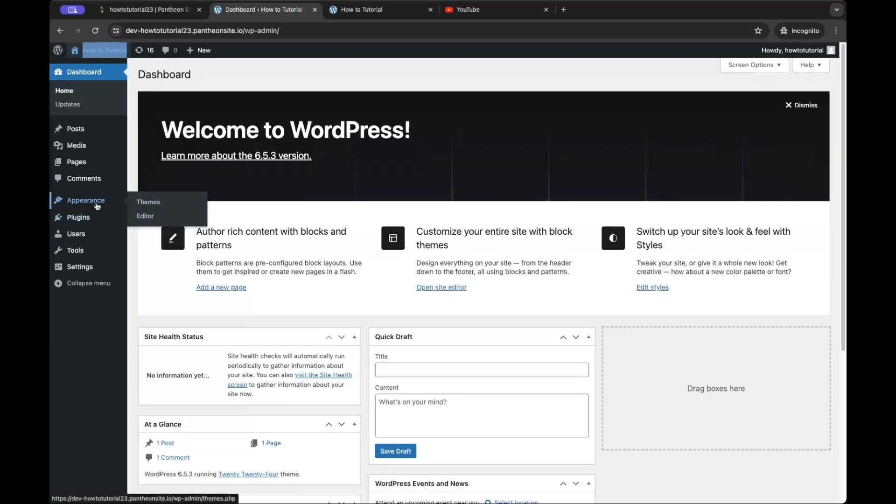
pyautogui.click(156, 206)
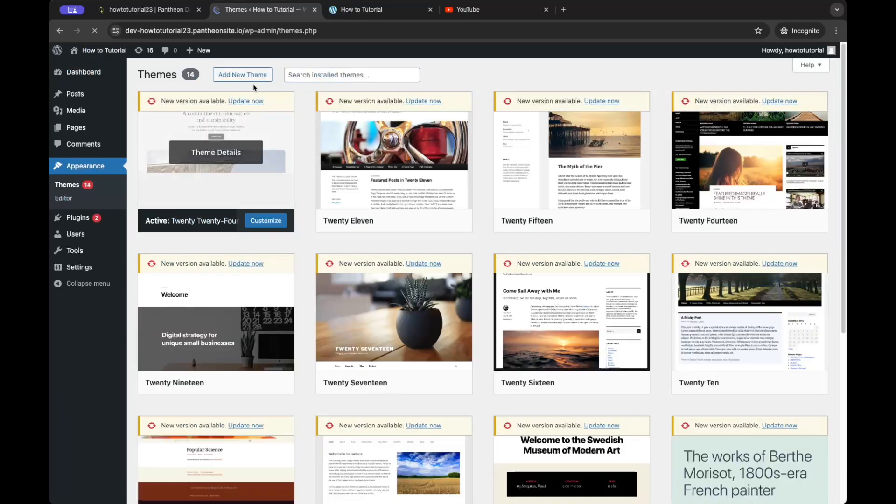
pyautogui.click(248, 75)
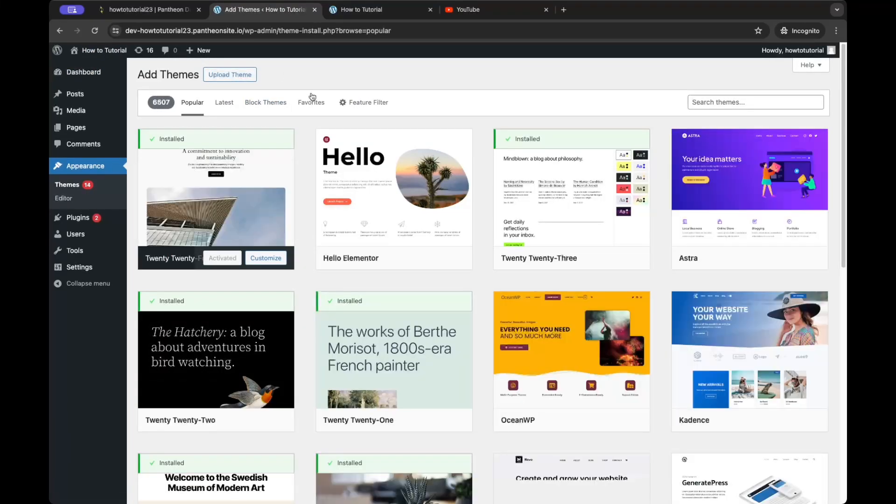
pyautogui.scroll(-1, 268, 270)
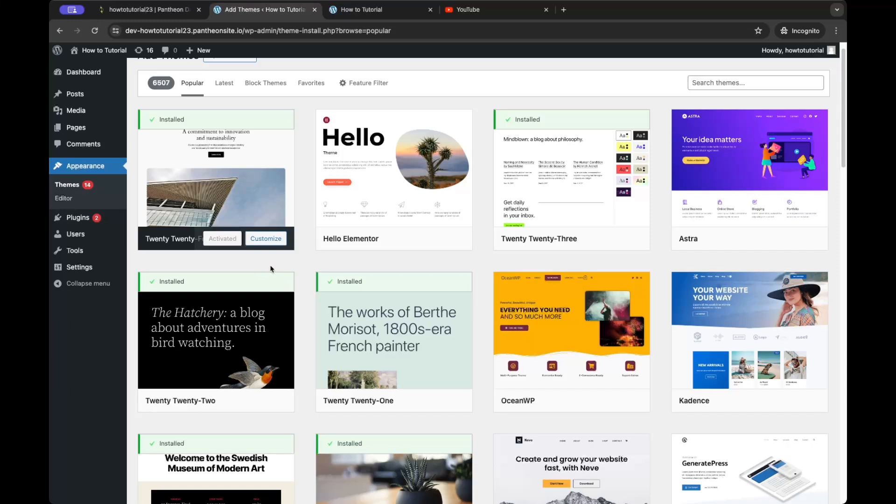
pyautogui.click(762, 239)
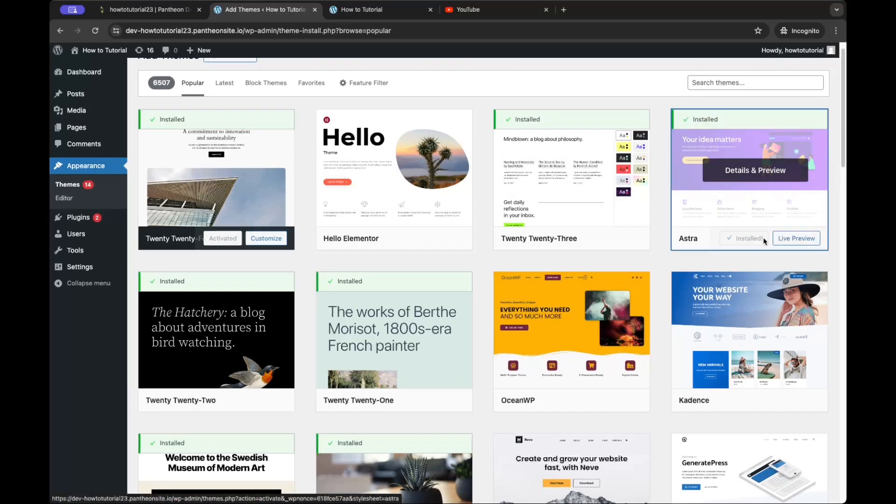
pyautogui.click(754, 240)
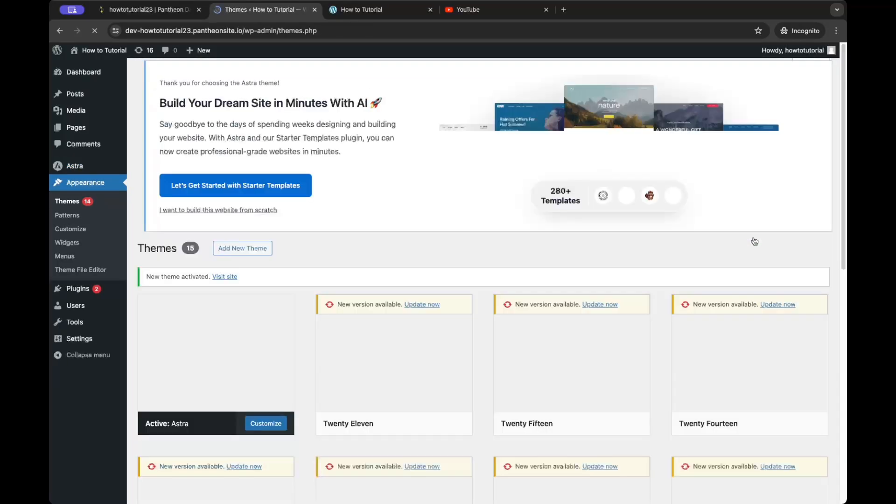
pyautogui.click(368, 11)
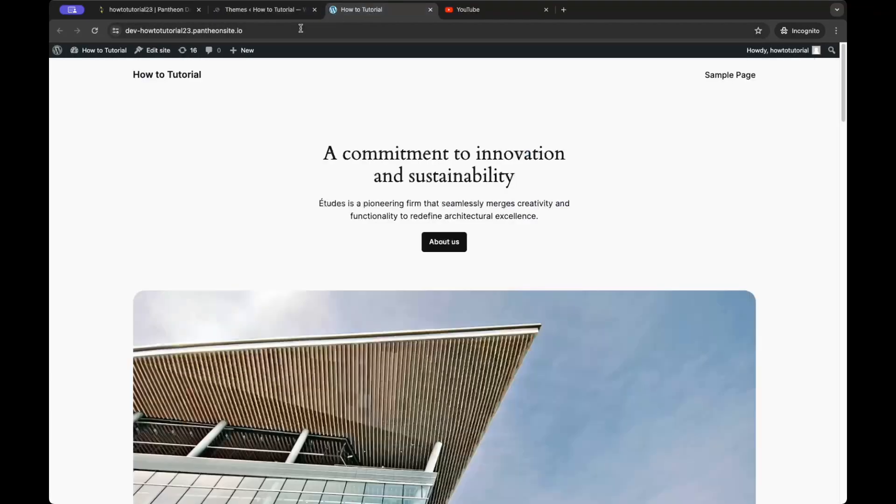
pyautogui.click(94, 31)
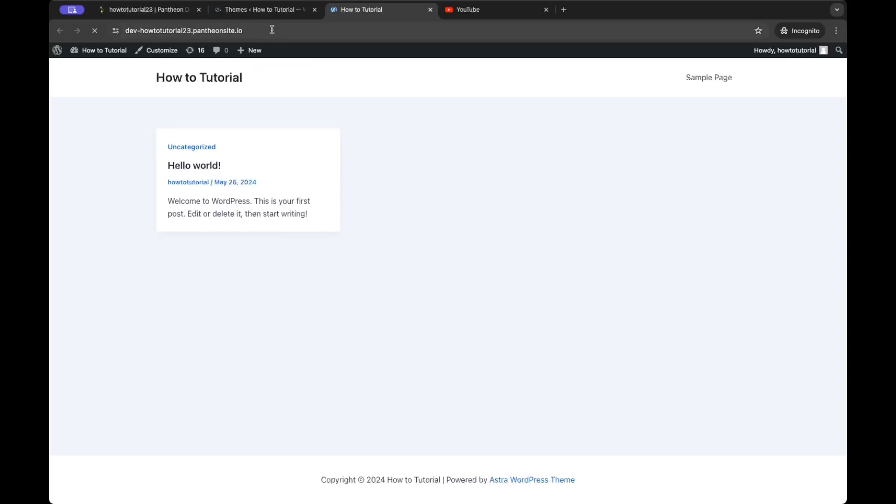
pyautogui.click(270, 14)
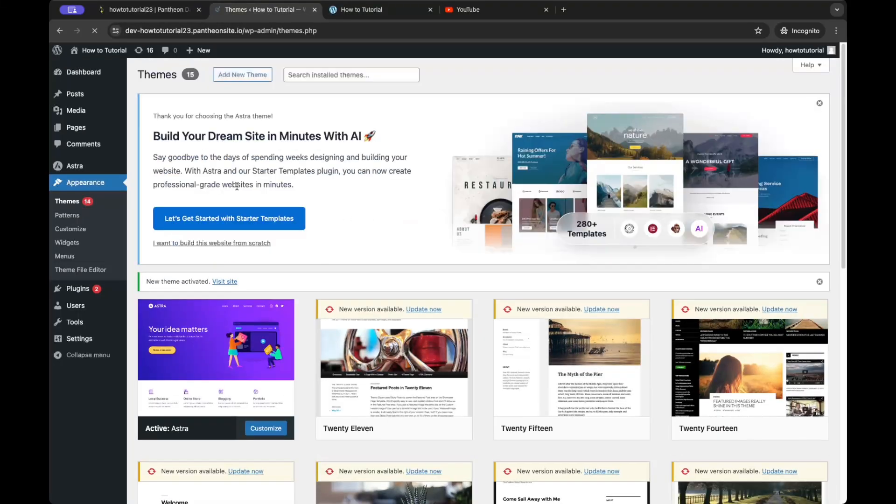
# Step: Launch Starter Templates, keeping Elementor as the page builder
pyautogui.click(224, 216)
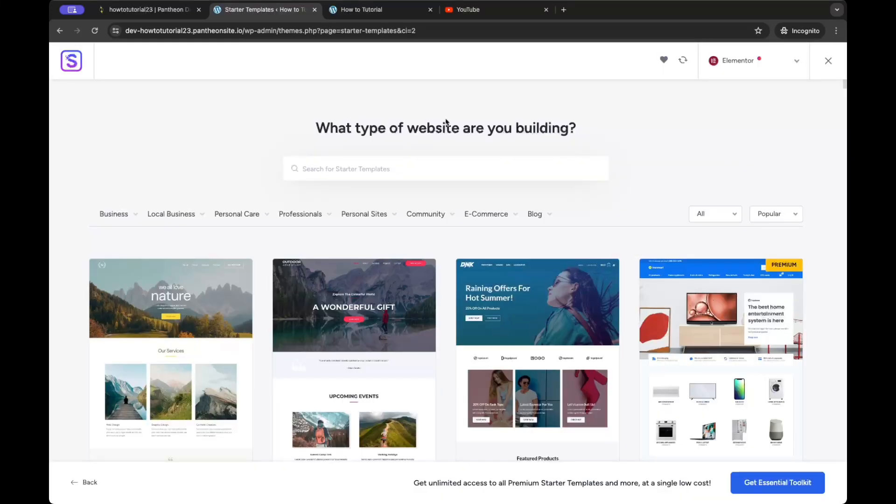
pyautogui.click(738, 62)
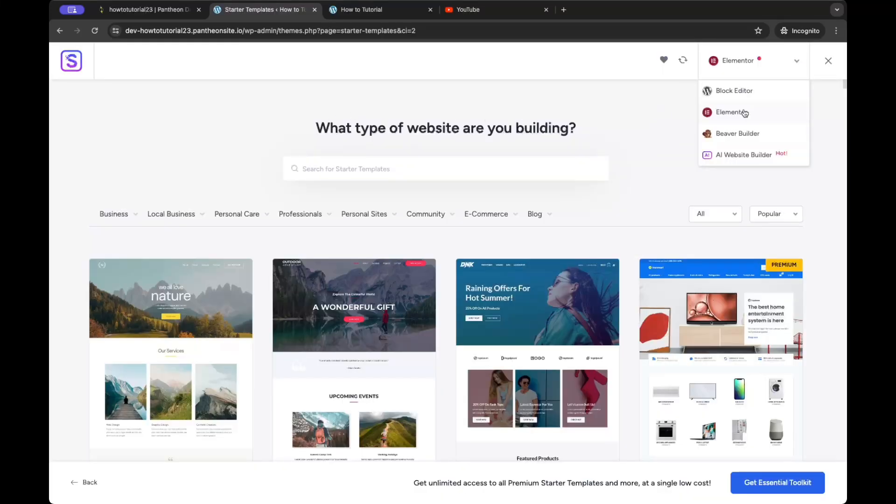
pyautogui.click(668, 116)
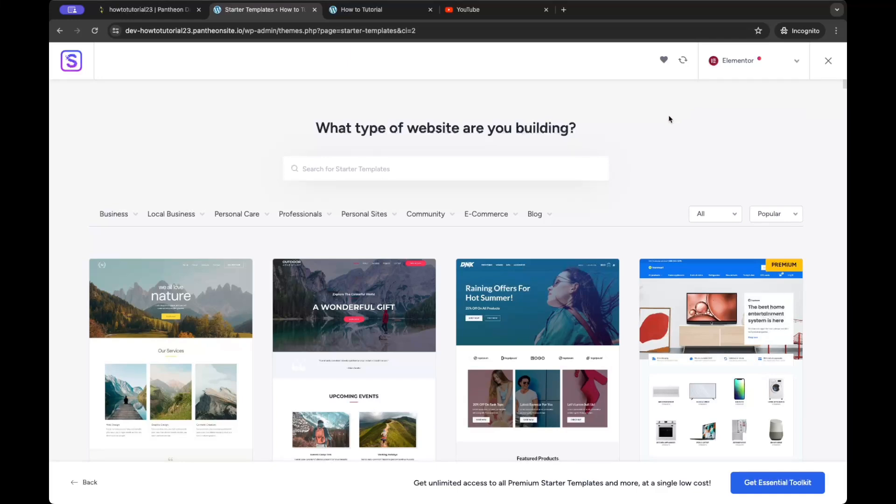
# Step: Open the WordPress Dashboard from the admin bar in the site tab
pyautogui.click(372, 11)
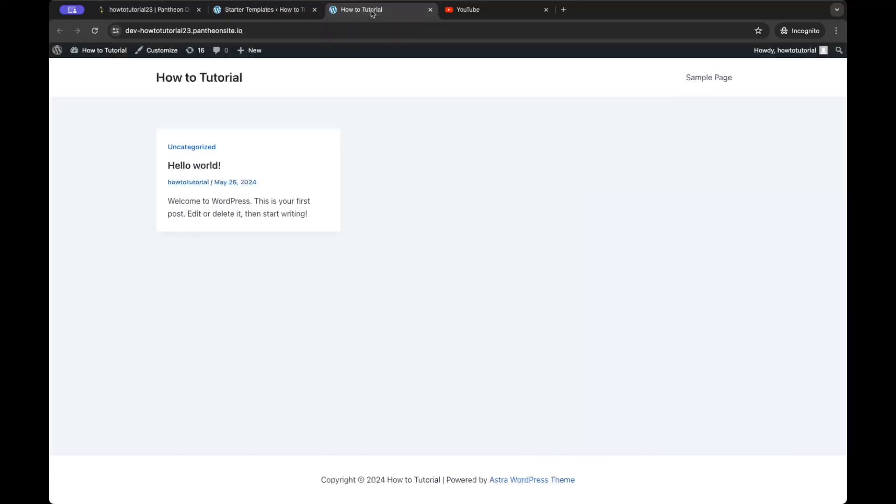
pyautogui.moveTo(110, 51)
pyautogui.click(110, 118)
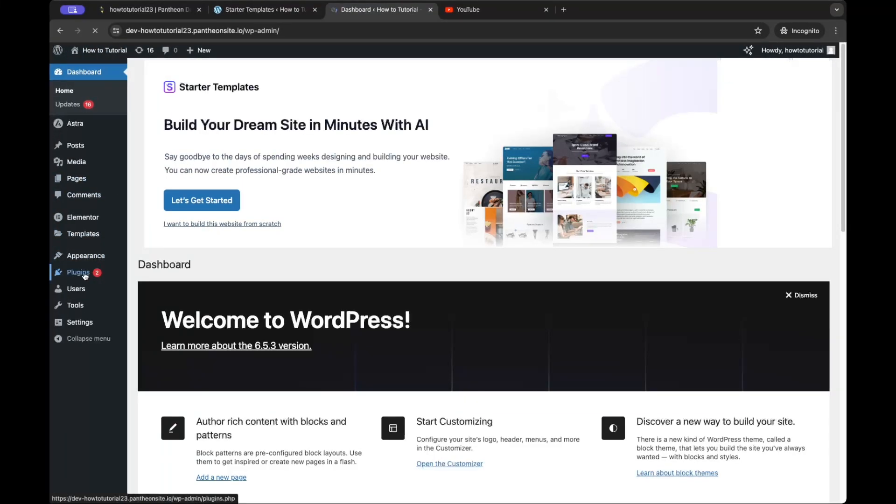
# Step: Search the plugin directory for 'elemen' to confirm Elementor is active, then return to Starter Templates
pyautogui.moveTo(88, 275)
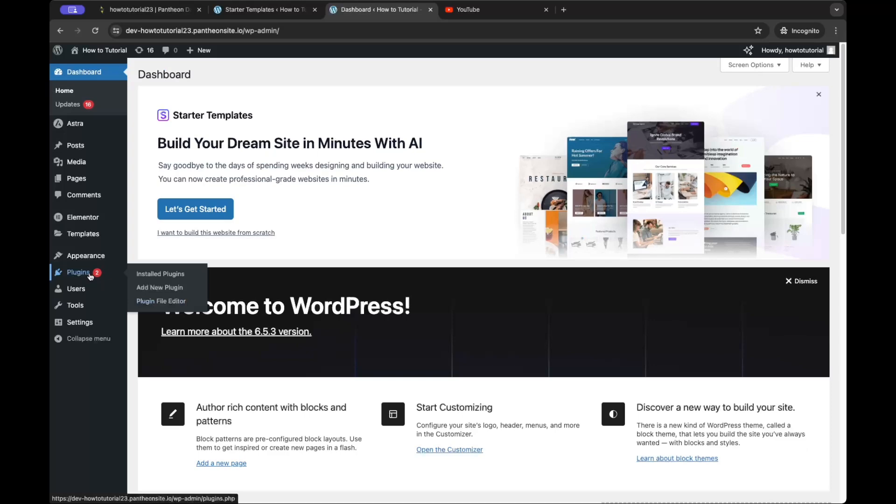
pyautogui.click(139, 280)
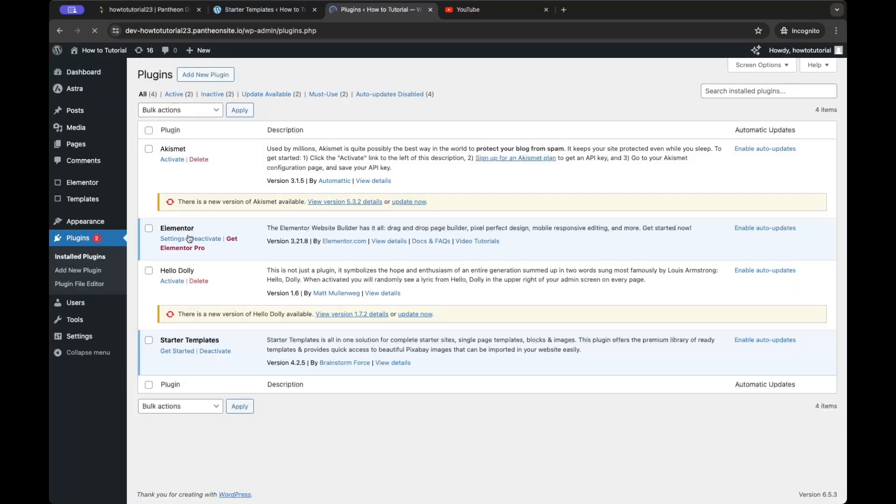
pyautogui.click(225, 75)
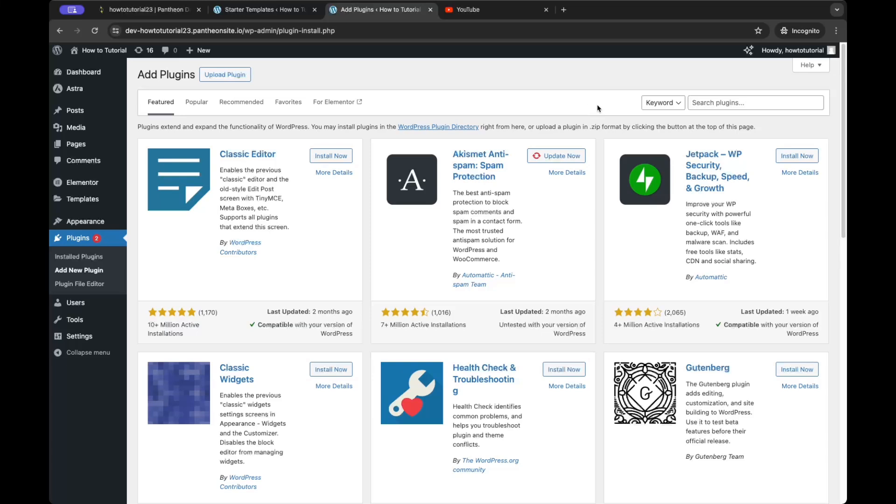
pyautogui.click(735, 103)
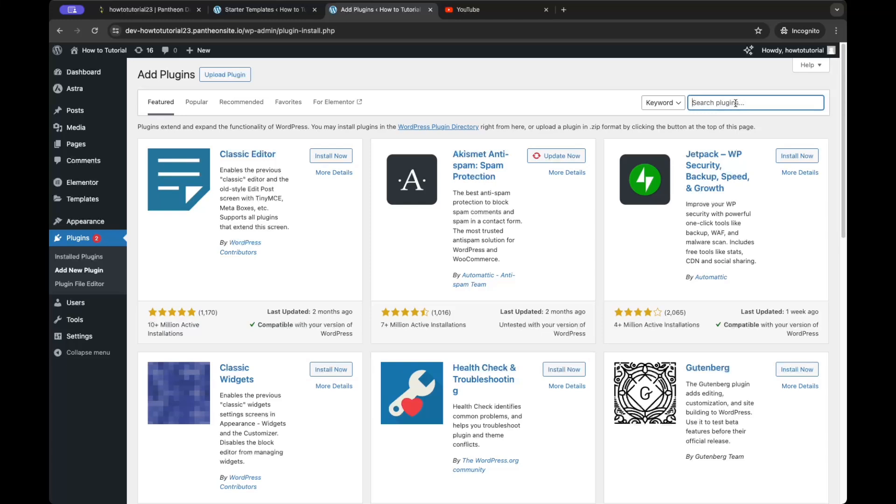
pyautogui.write('elementor')
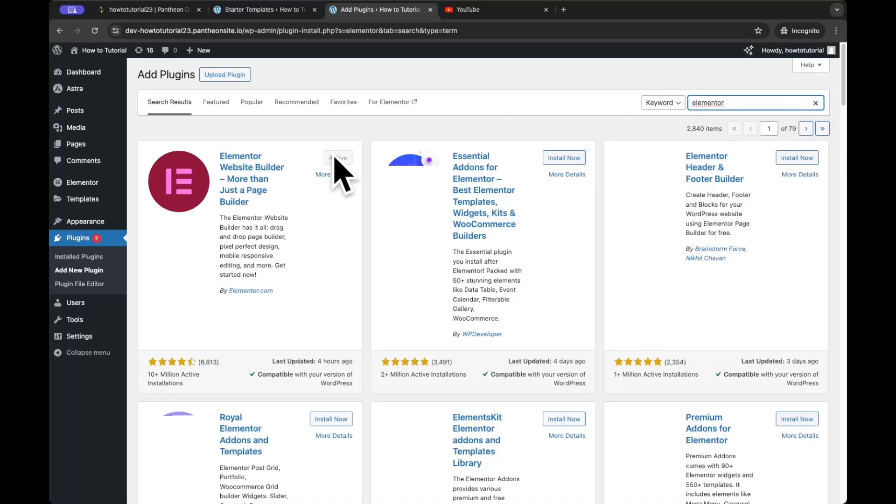
pyautogui.click(283, 11)
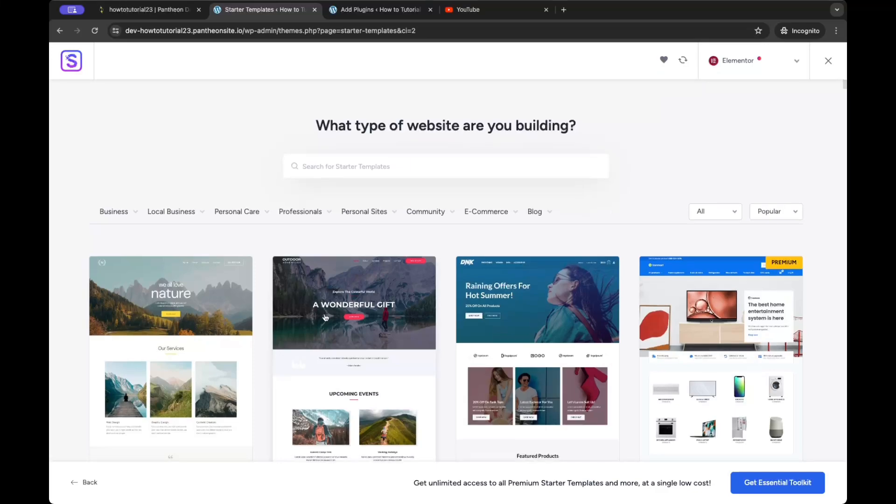
# Step: Scroll down the Starter Templates gallery and select the Digital Download Store template
pyautogui.scroll(-5, 303, 252)
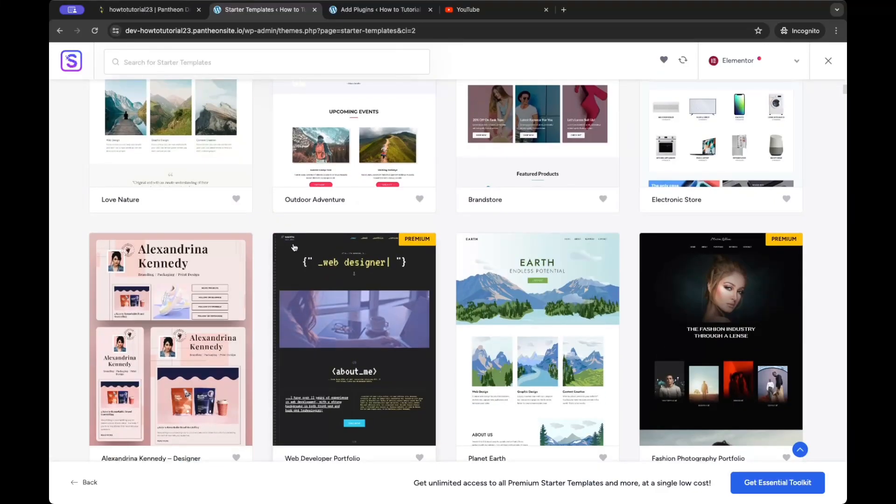
pyautogui.scroll(-5, 294, 247)
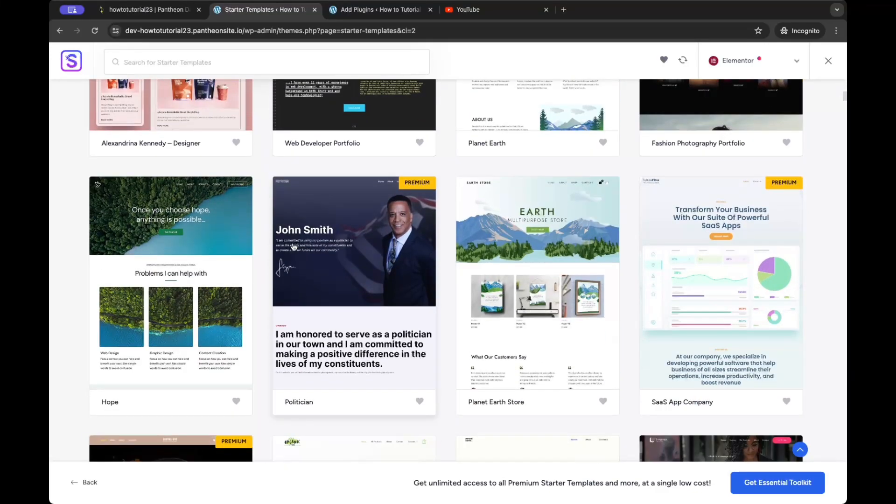
pyautogui.scroll(-3, 293, 247)
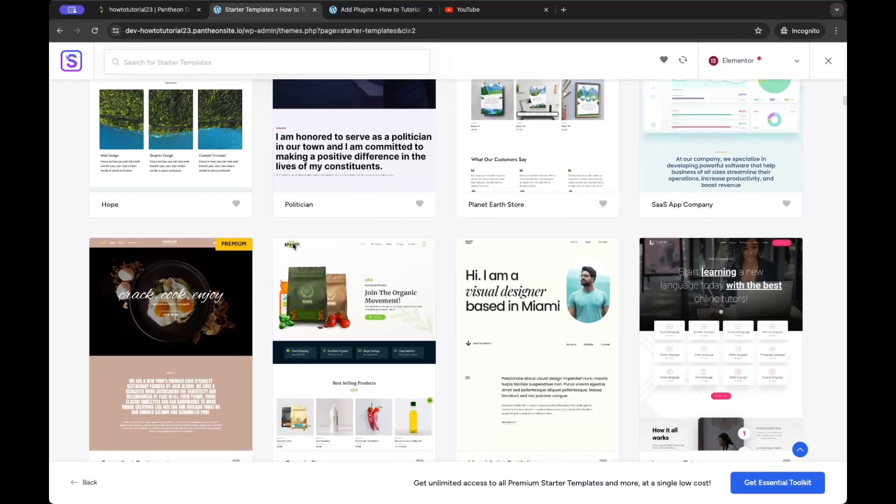
pyautogui.scroll(-1, 293, 246)
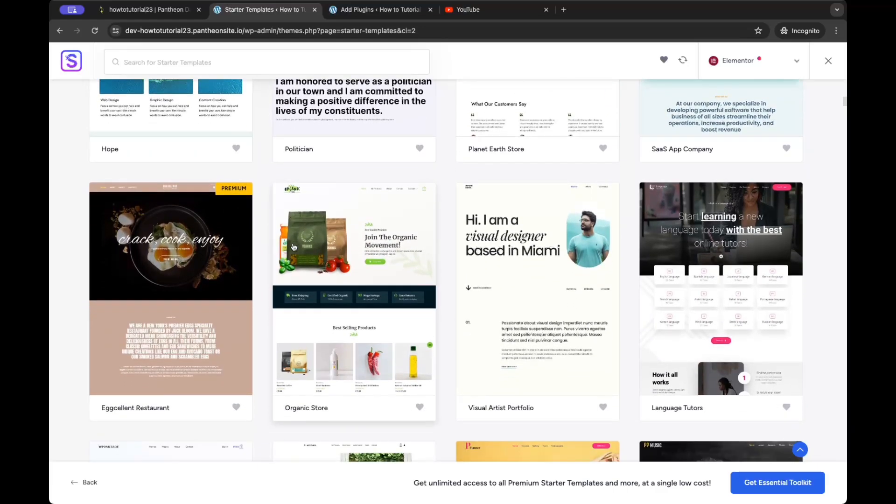
pyautogui.scroll(-1, 293, 247)
pyautogui.scroll(-3, 544, 240)
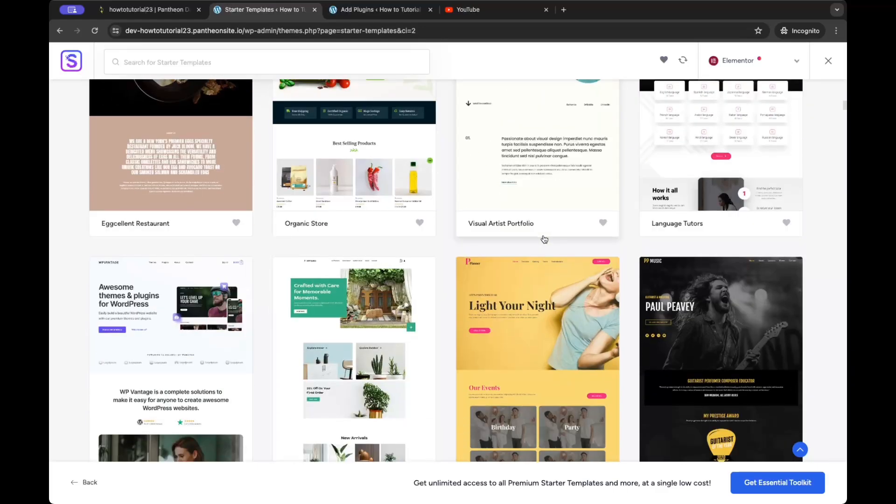
pyautogui.scroll(-1, 519, 192)
pyautogui.scroll(-3, 422, 214)
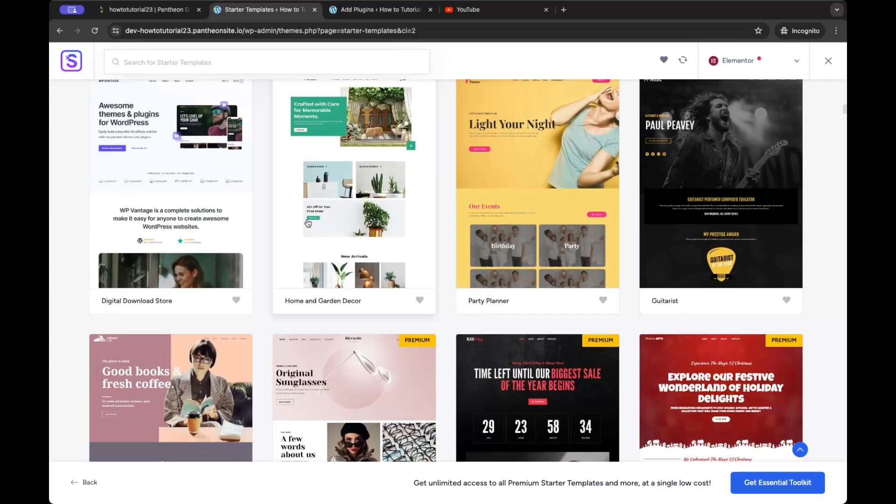
pyautogui.click(184, 196)
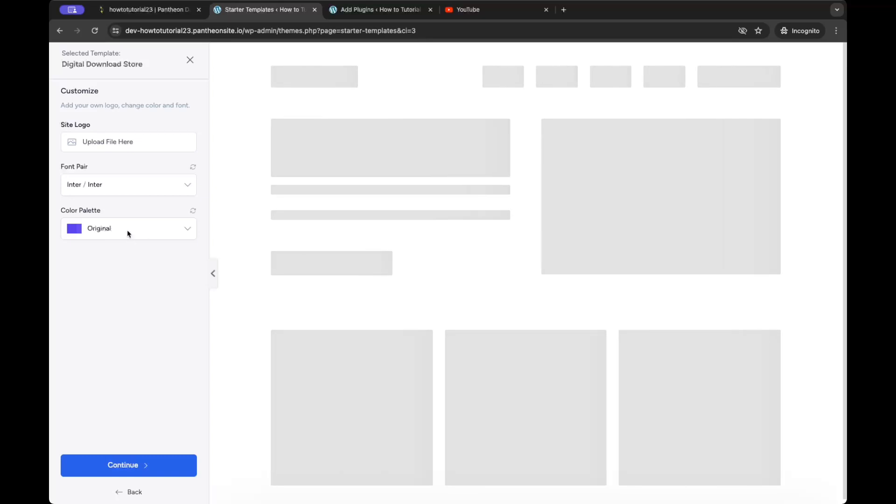
# Step: Leave the colour palette on Original and continue past the Customize step
pyautogui.click(115, 232)
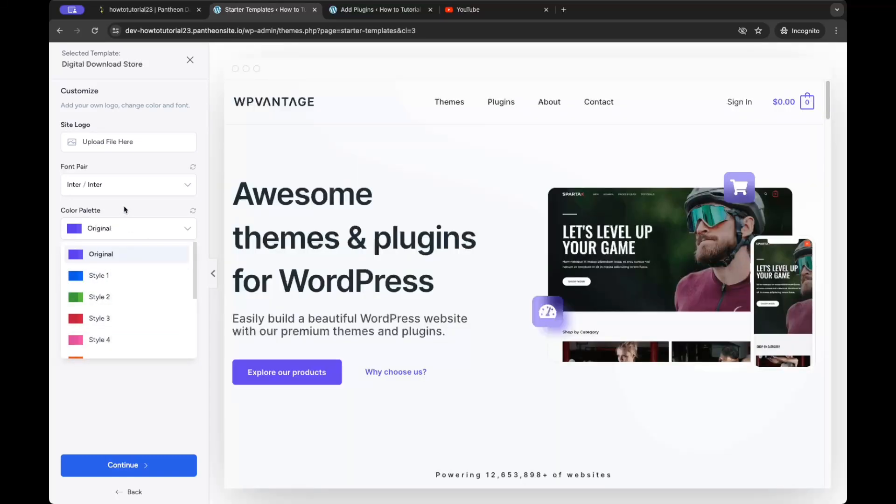
pyautogui.click(125, 209)
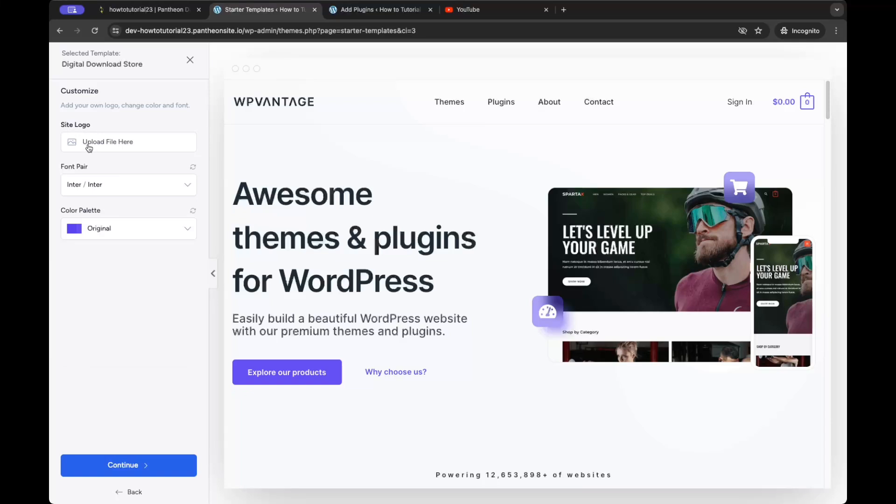
pyautogui.click(118, 468)
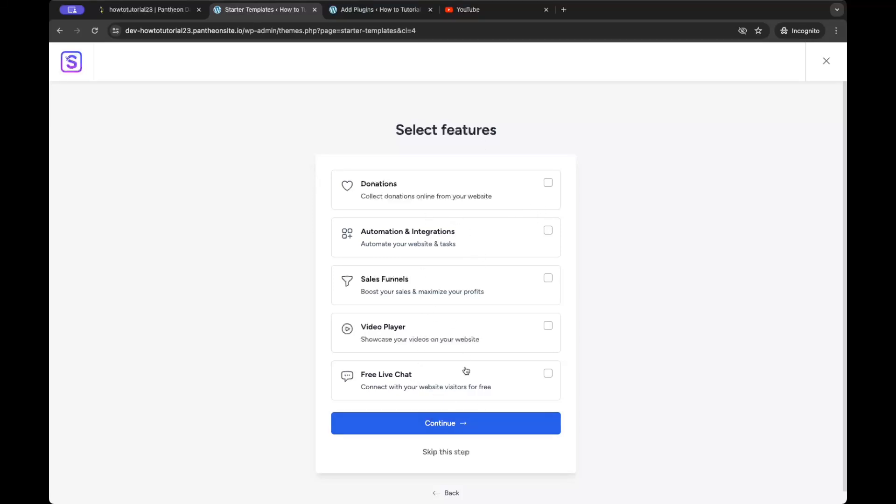
# Step: Skip the extra features step and enter the first name and work email
pyautogui.click(451, 461)
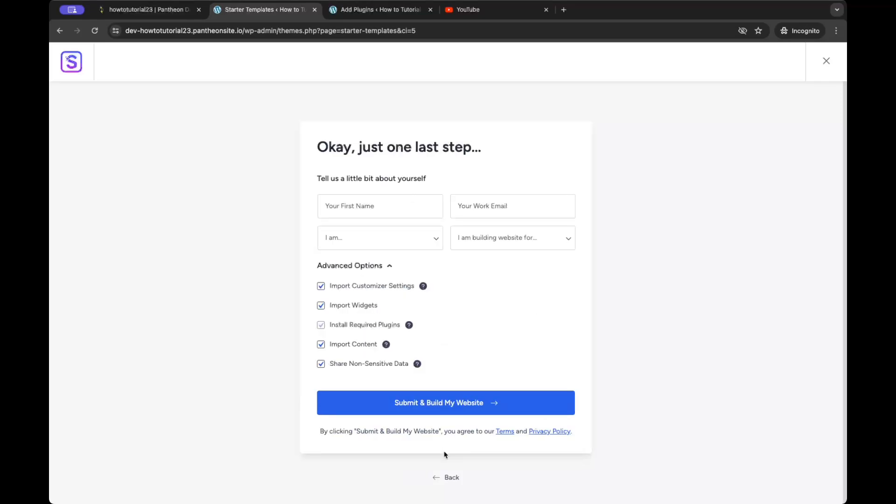
pyautogui.click(383, 204)
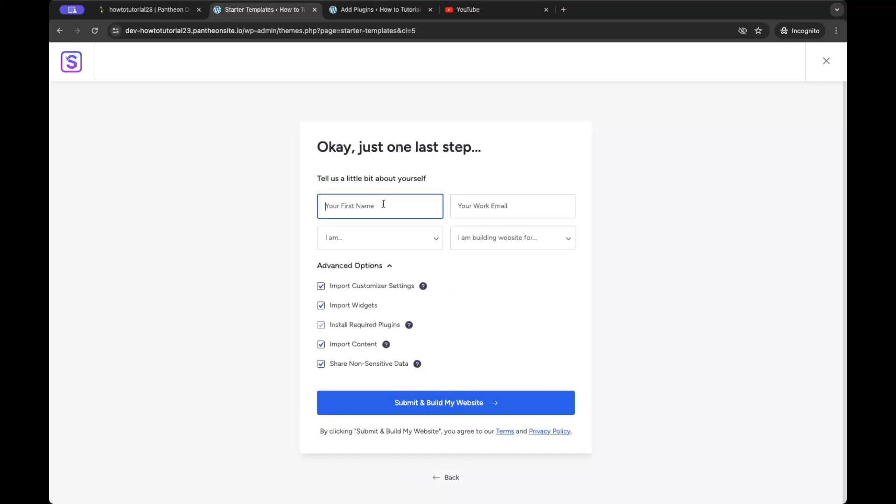
pyautogui.write('Howtoturotial')
pyautogui.press('super+a')
pyautogui.press('super+c')
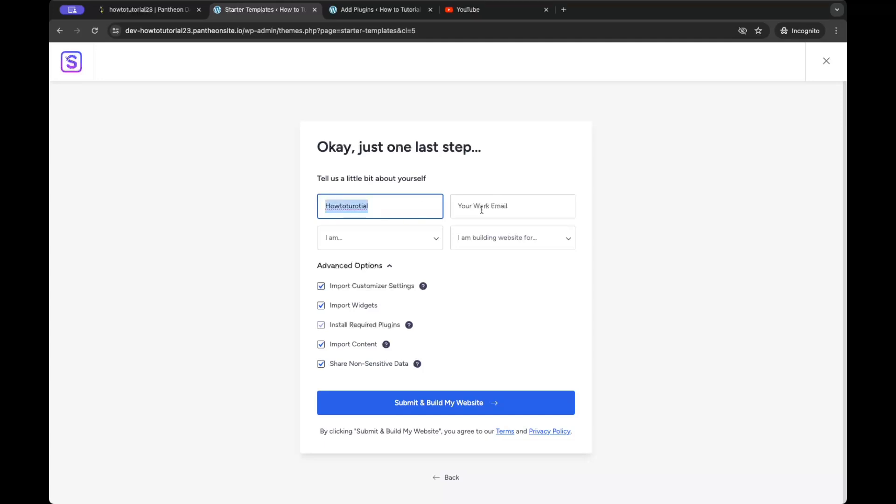
pyautogui.click(482, 208)
pyautogui.press('super+v')
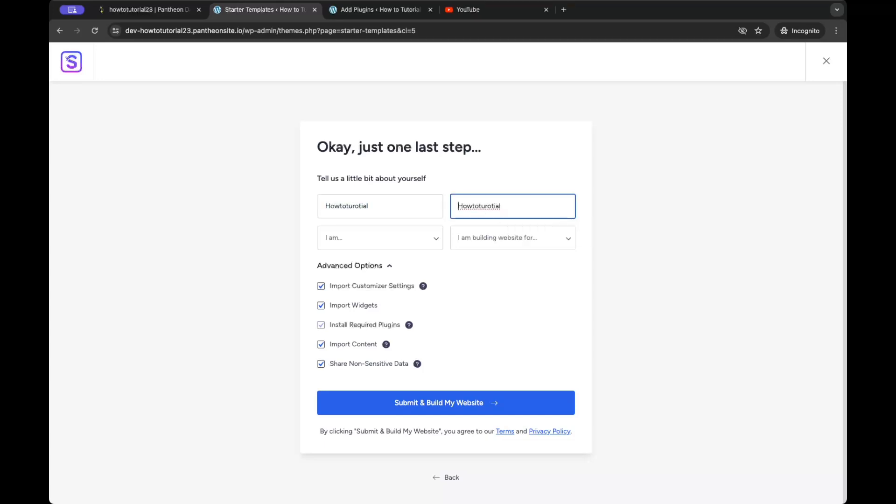
# Step: Choose Beginner experience and Myself/My Company audience, then submit to build the website
pyautogui.click(433, 240)
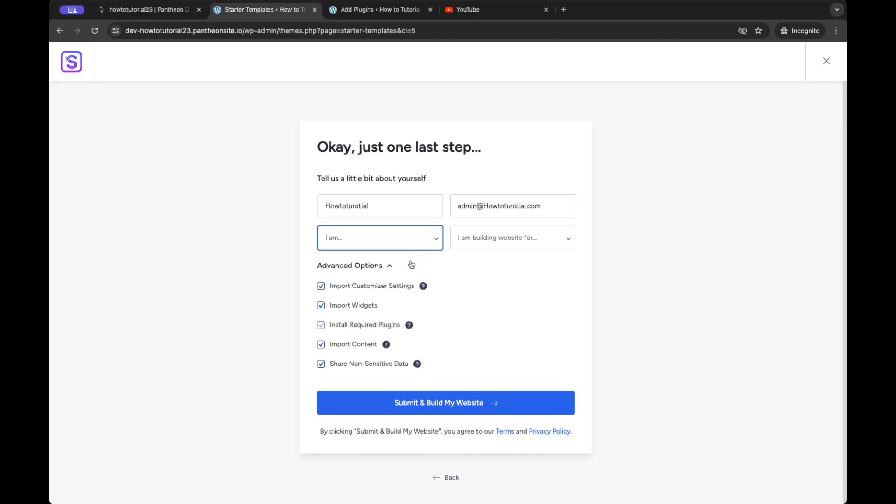
pyautogui.click(419, 245)
pyautogui.click(496, 247)
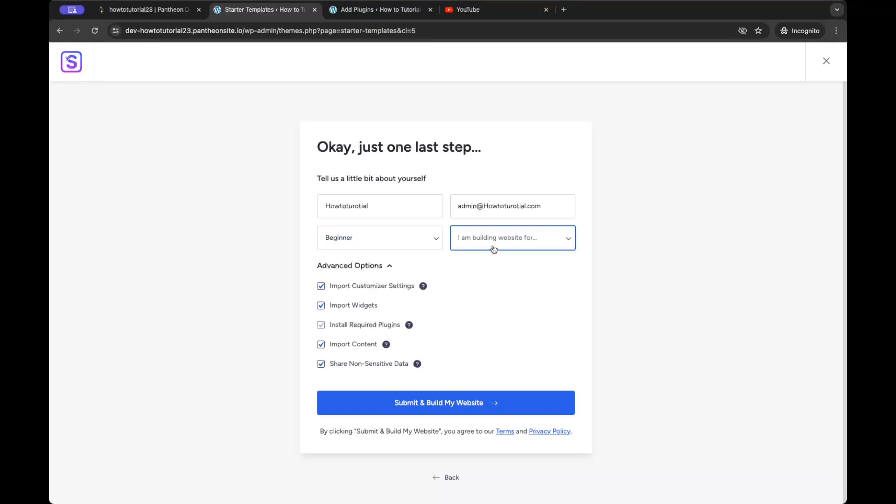
pyautogui.click(494, 248)
pyautogui.click(491, 283)
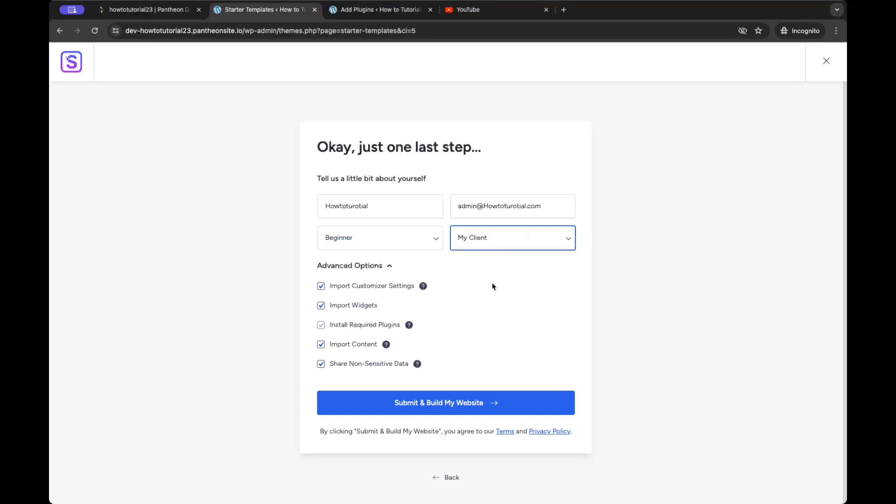
pyautogui.click(498, 231)
pyautogui.click(494, 256)
pyautogui.click(480, 404)
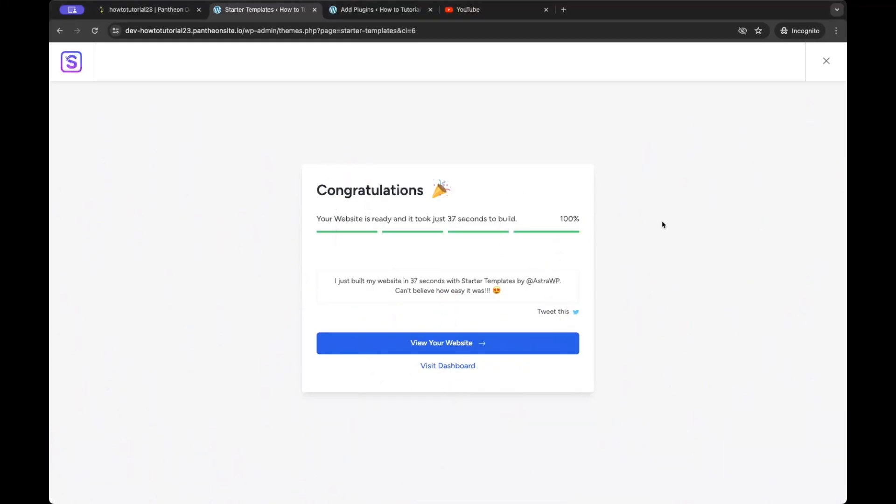
# Step: Visit the live site from the admin tab and scroll through the imported store homepage
pyautogui.click(379, 10)
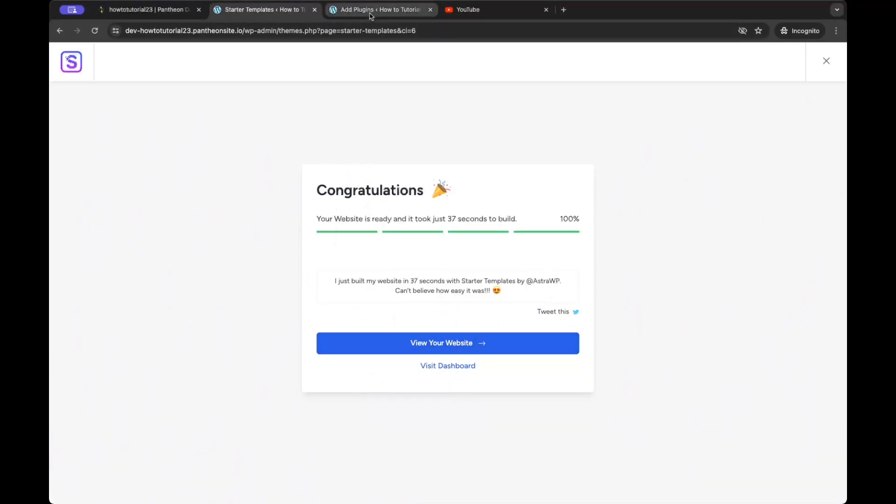
pyautogui.moveTo(98, 58)
pyautogui.click(95, 30)
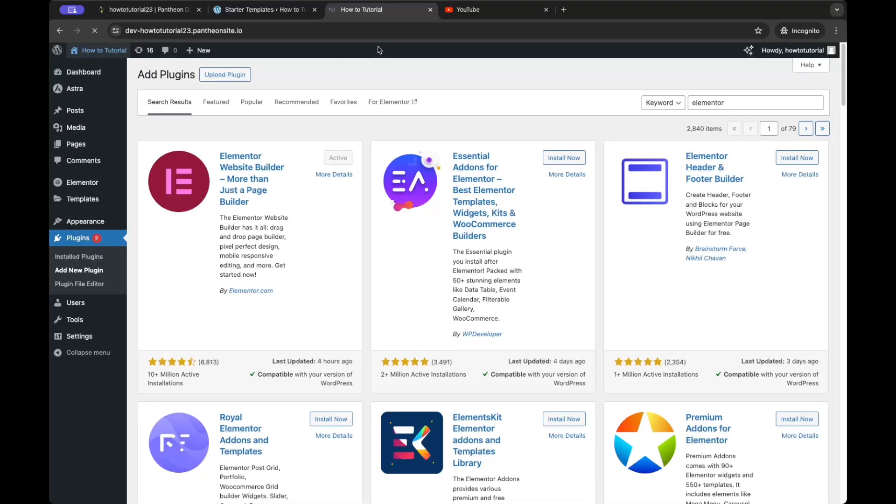
pyautogui.scroll(-8, 393, 232)
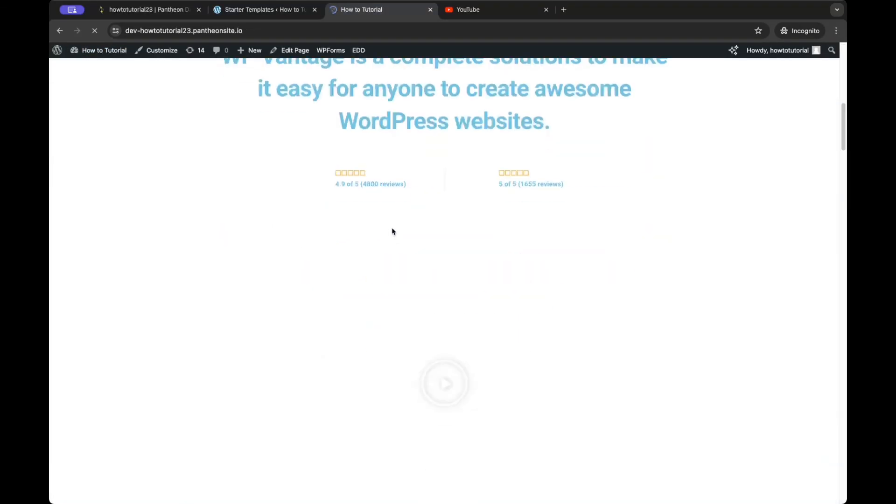
pyautogui.scroll(-20, 391, 230)
pyautogui.scroll(20, 389, 228)
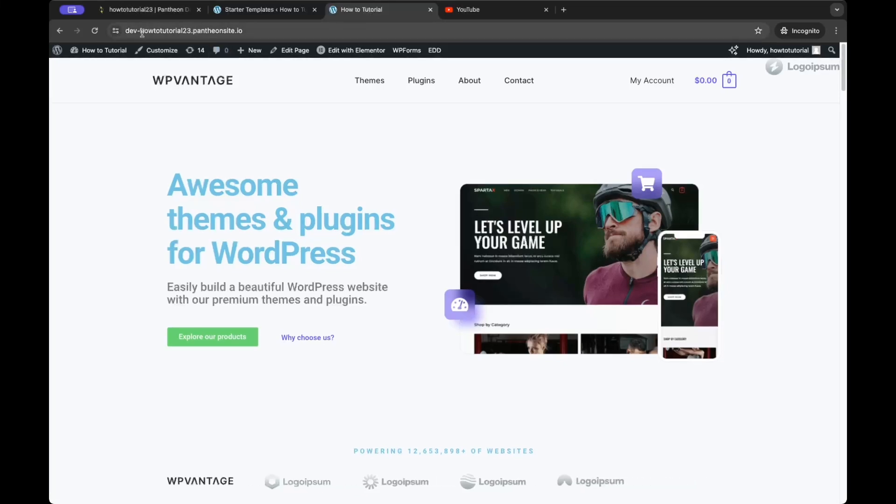
# Step: Append /wp-admin to the site's homepage URL to load the admin dashboard
pyautogui.click(143, 16)
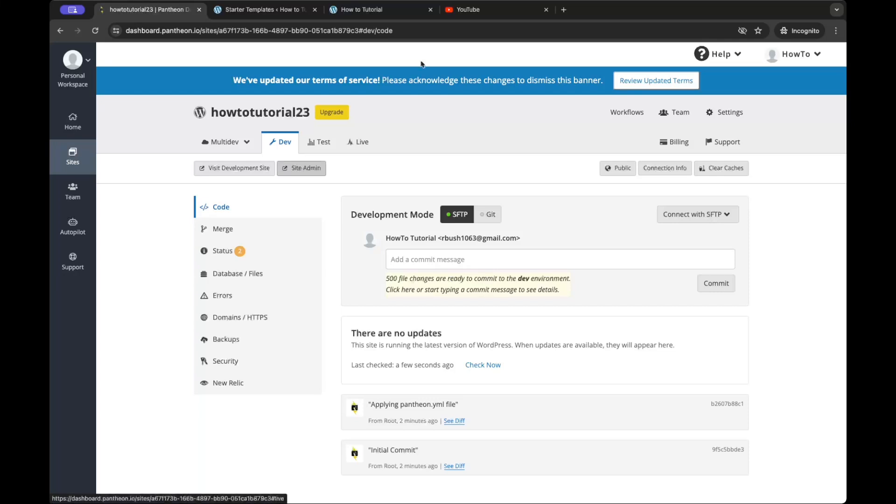
pyautogui.click(352, 11)
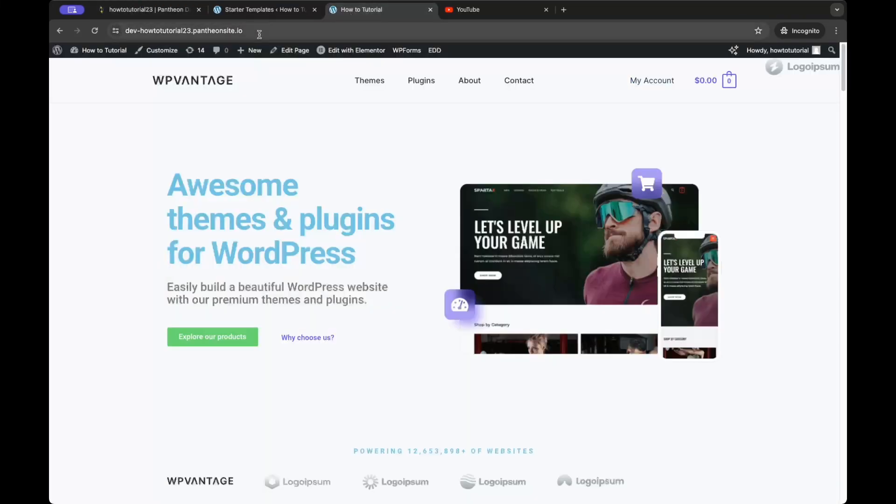
pyautogui.click(146, 31)
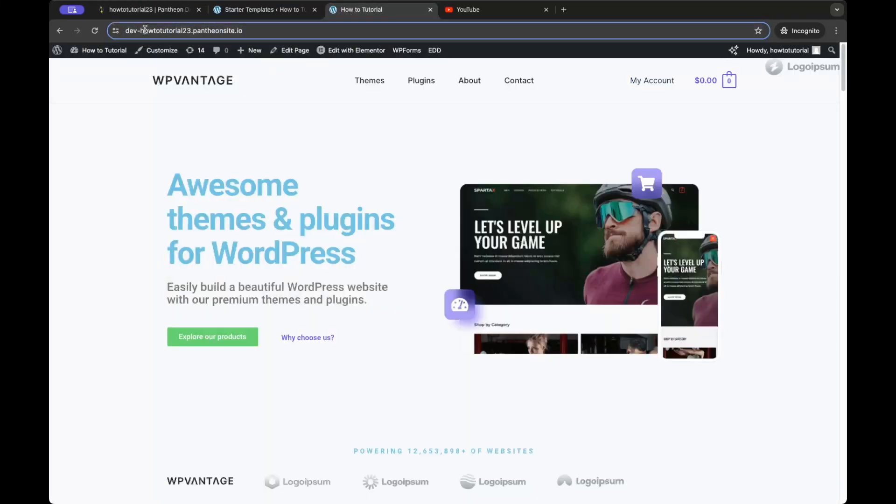
pyautogui.click(254, 31)
pyautogui.write('/')
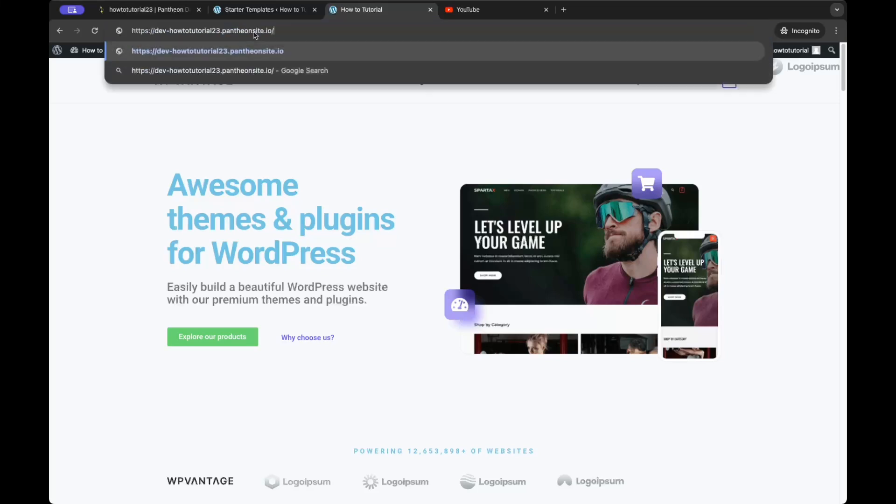
pyautogui.write('wp-admin')
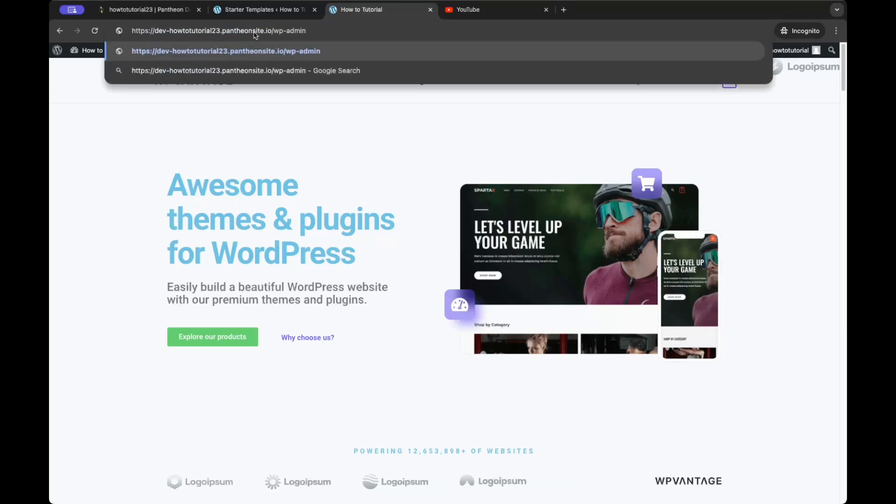
pyautogui.press('Return')
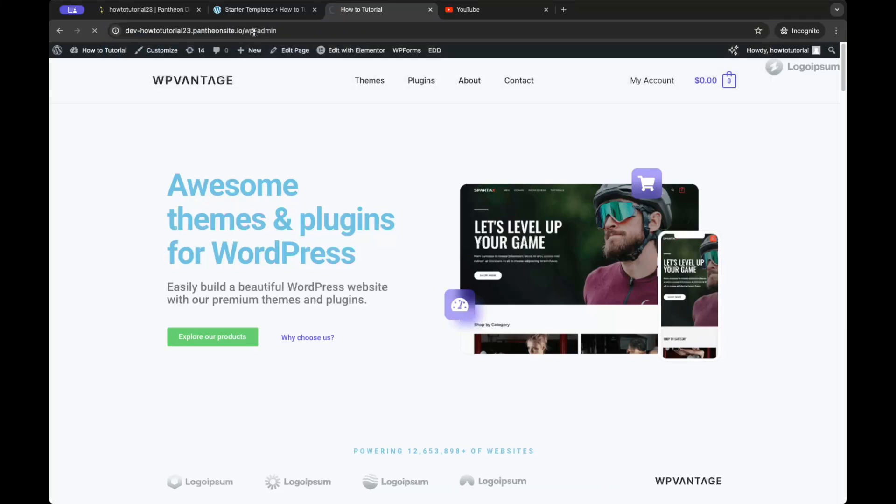